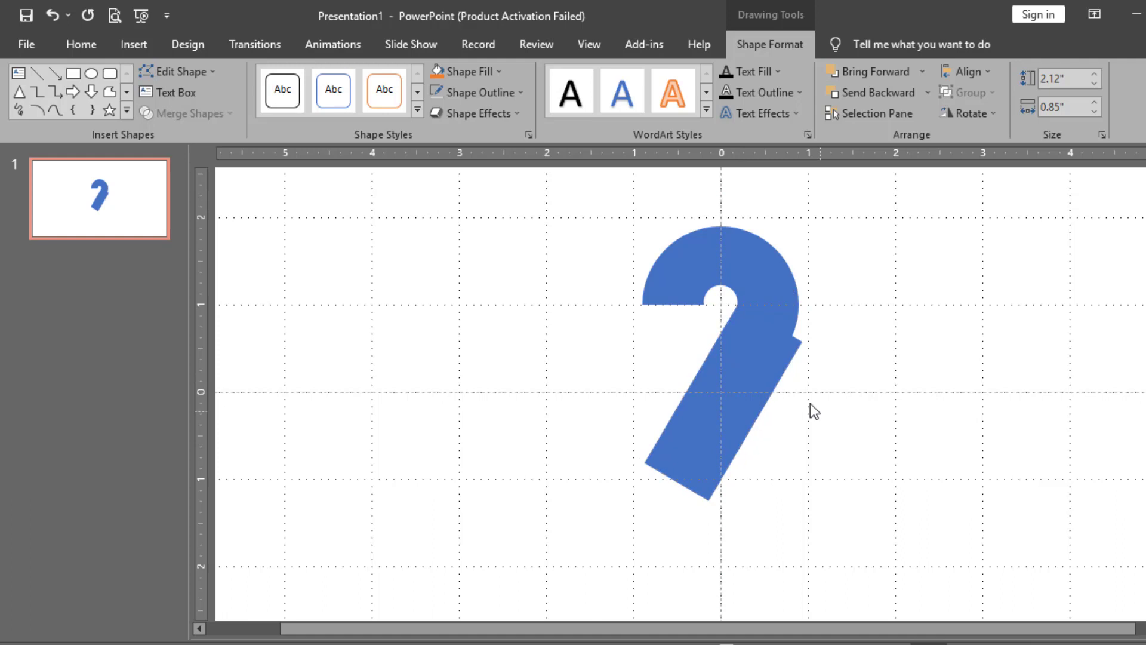
Move the diagonal stroke under the arc and narrow it from 0.85" to 0.71" so it meets flush
drag(755, 423, 744, 418)
mouse_move(671, 477)
mouse_down()
mouse_move(686, 440)
mouse_move(660, 475)
mouse_up()
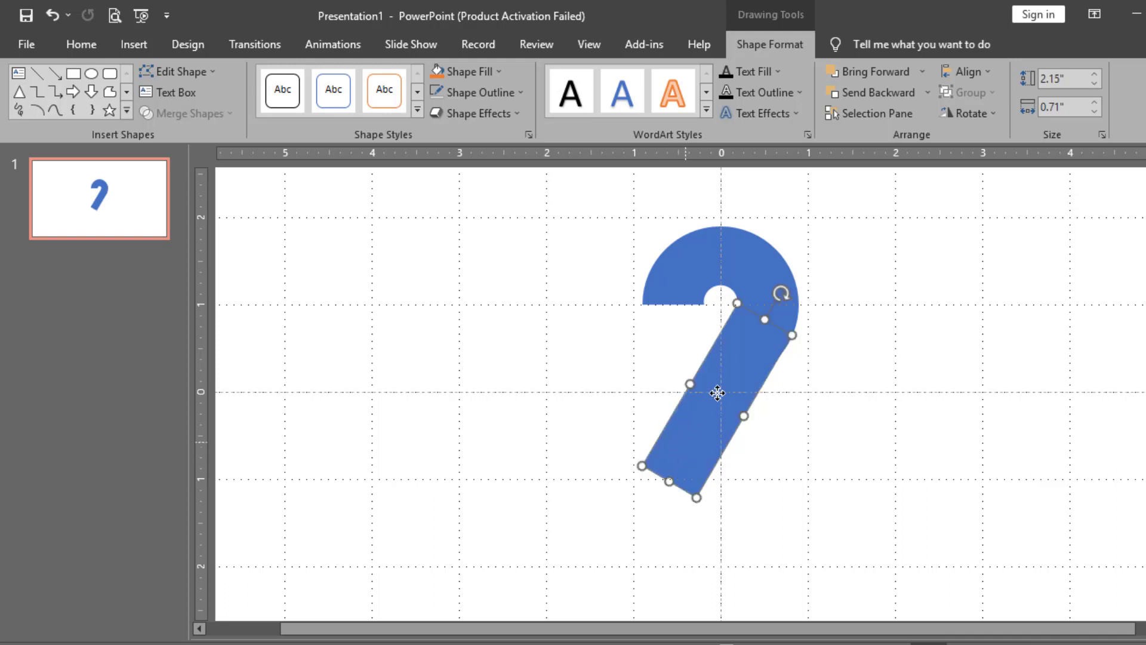
right_click(854, 431)
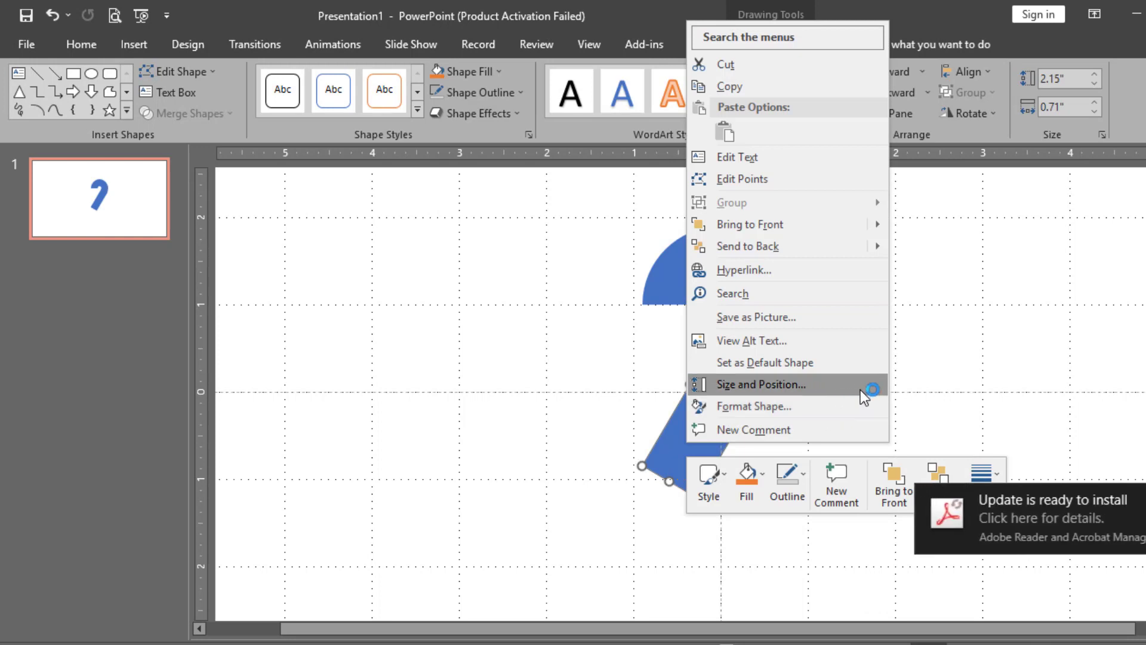
key(Escape)
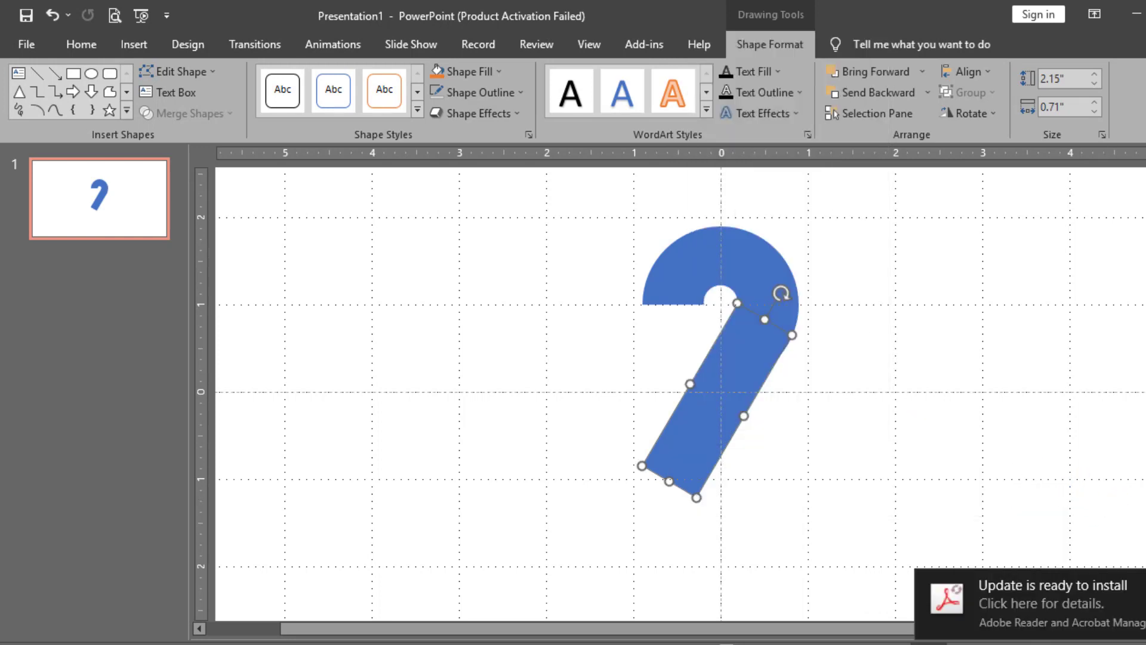
click(954, 360)
click(760, 358)
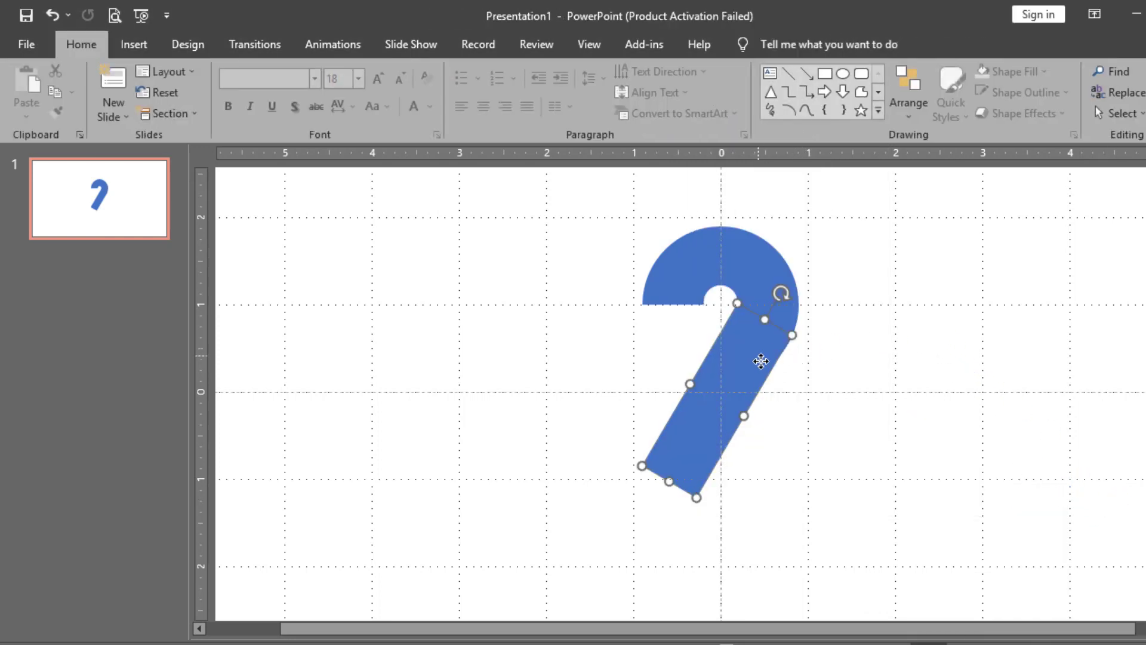
drag(744, 417, 743, 418)
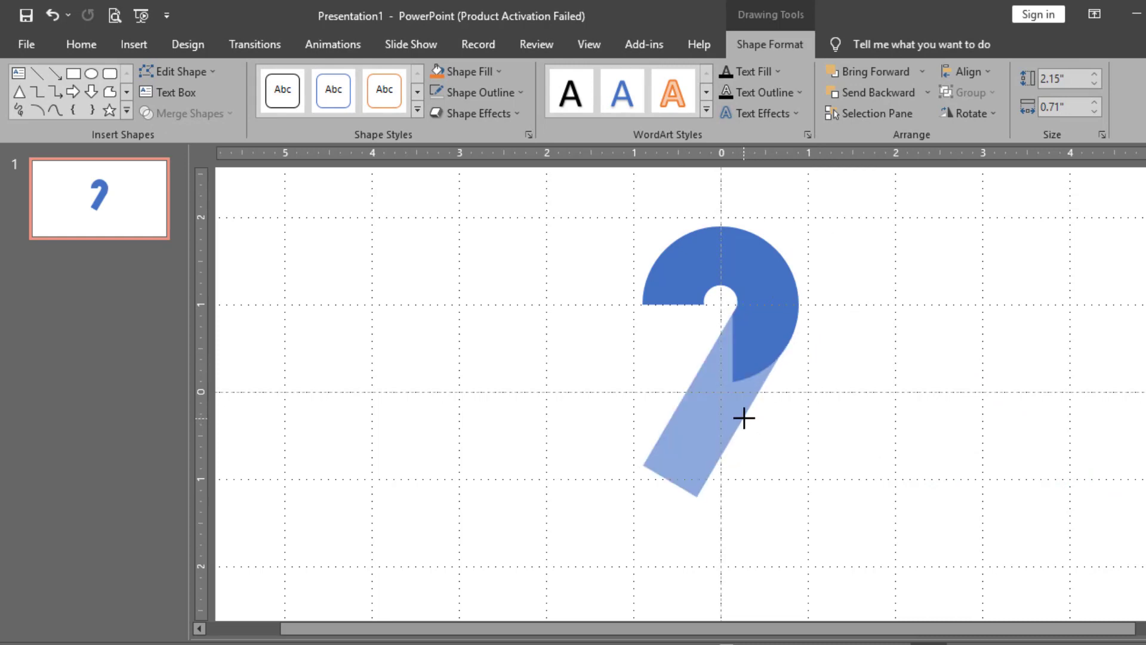
drag(744, 417, 745, 418)
drag(744, 420, 742, 418)
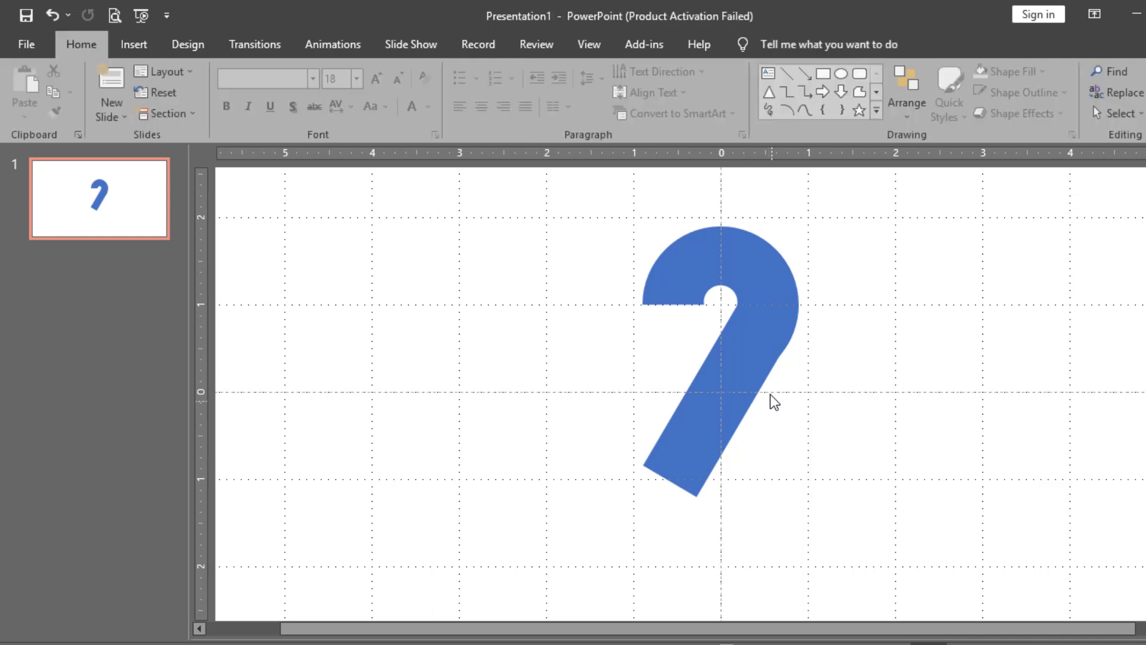
Restore the horizontal base bar with Ctrl+Z and position it under the diagonal
key(ctrl+z)
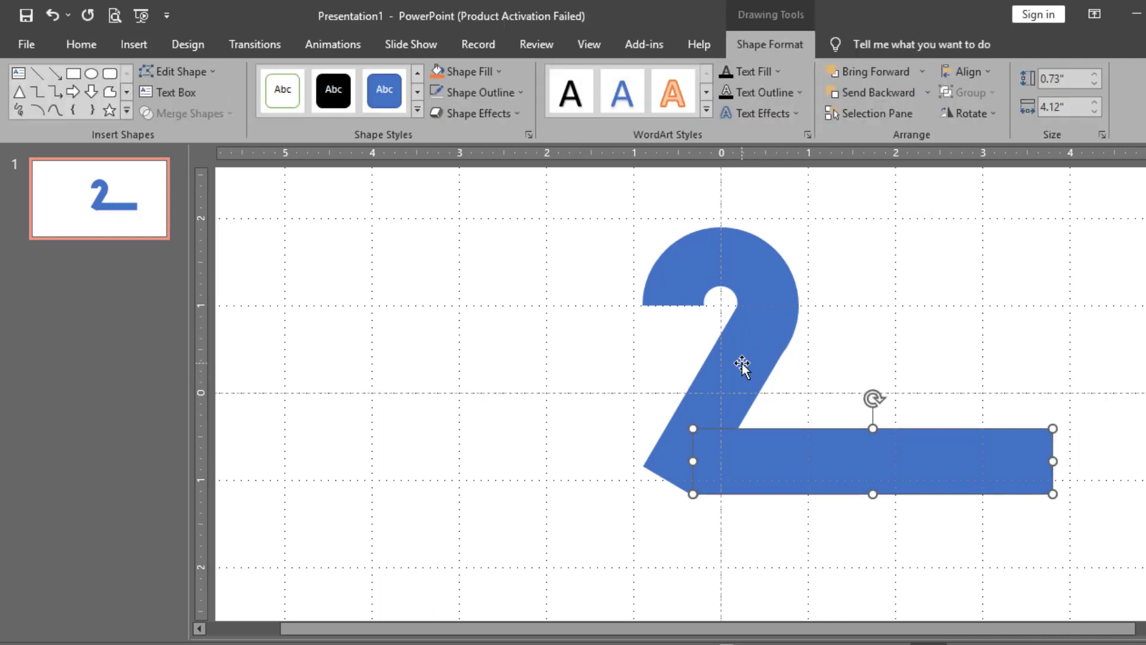
key(Left)
key(Left)
key(Left)
key(Left)
key(Left)
key(Left)
key(Left)
key(Left)
key(ctrl+Down)
key(ctrl+Down)
key(ctrl+Right)
key(ctrl+Right)
key(ctrl+Right)
key(ctrl+Right)
key(ctrl+Right)
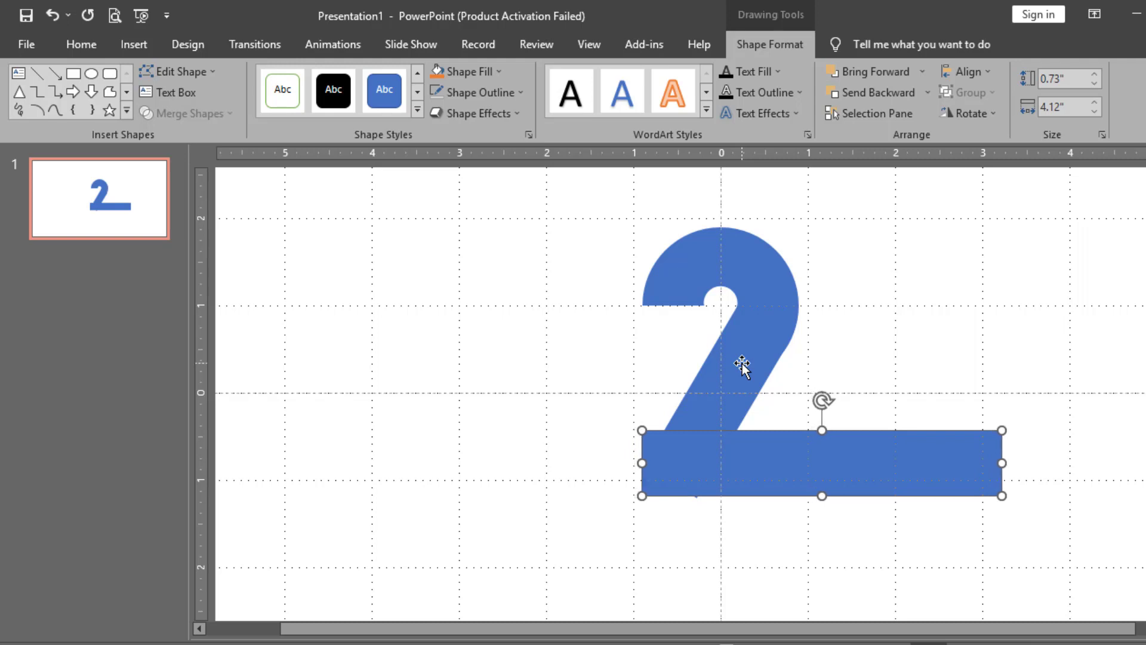
drag(678, 455, 688, 459)
drag(804, 391, 862, 392)
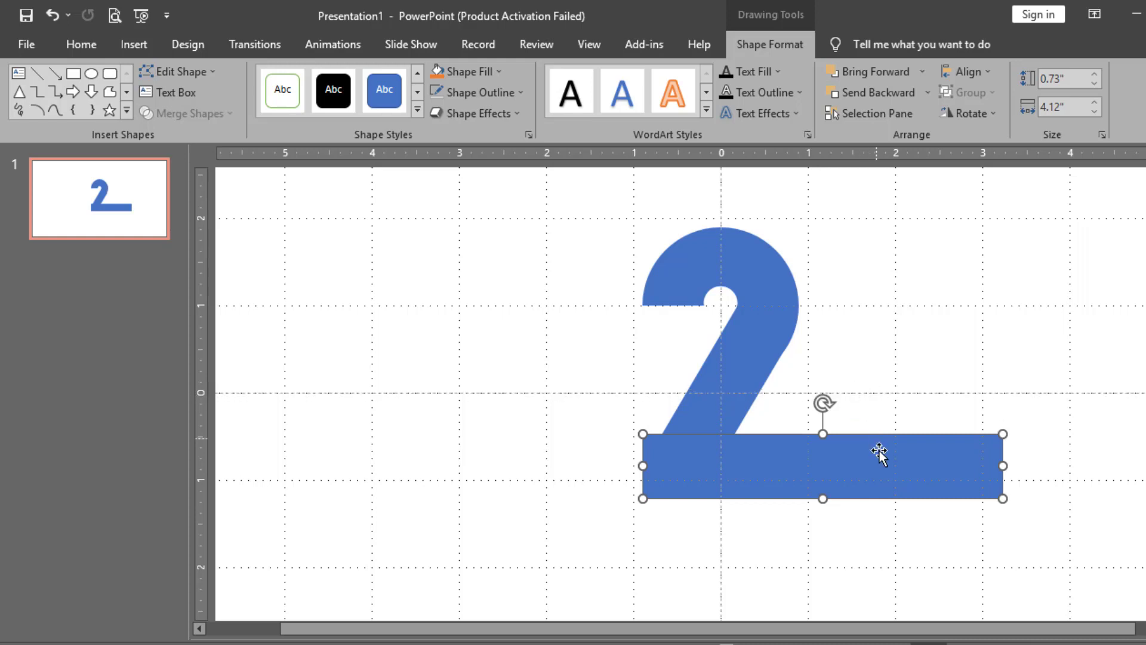
Shorten the base bar from its right end to 1.79" wide
right_click(879, 454)
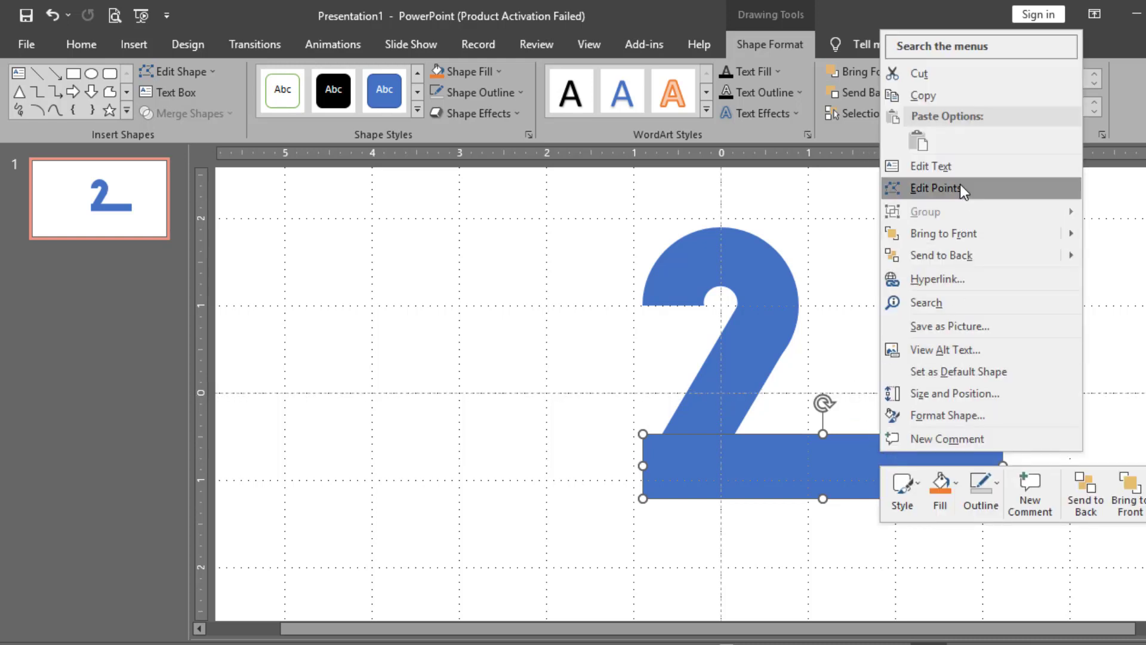
click(861, 249)
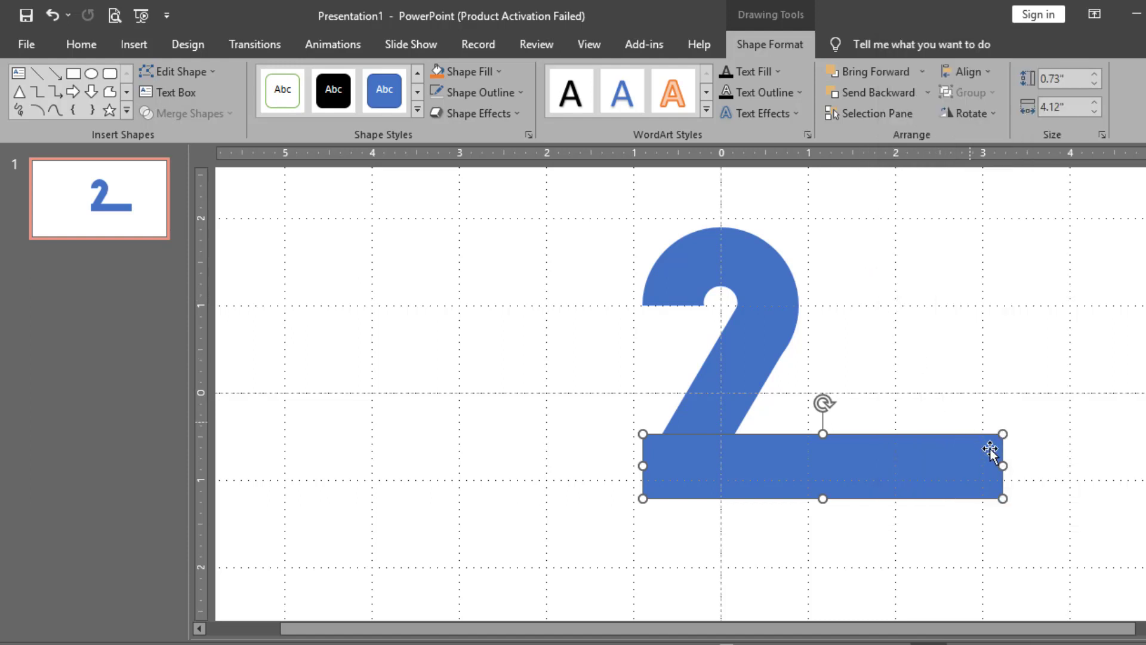
drag(1002, 466, 797, 460)
click(849, 463)
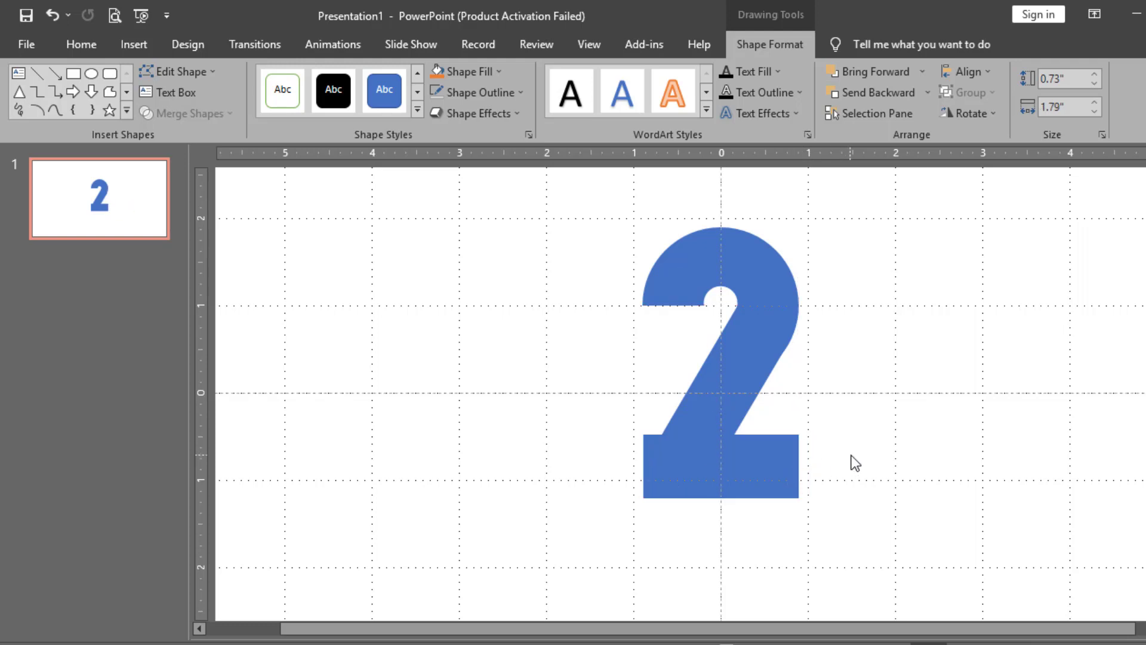
Extend the base bar's right end, reduce its height and line it up with the diagonal
scroll(844, 455, up, 2)
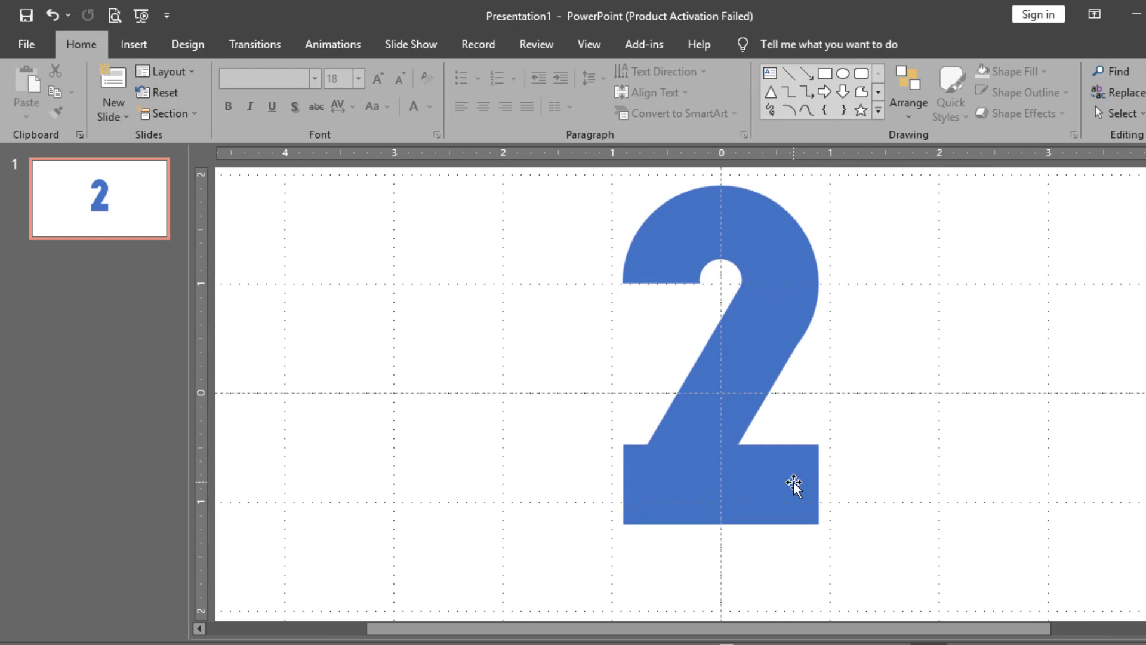
click(798, 481)
drag(823, 481, 830, 485)
drag(728, 445, 728, 453)
click(872, 457)
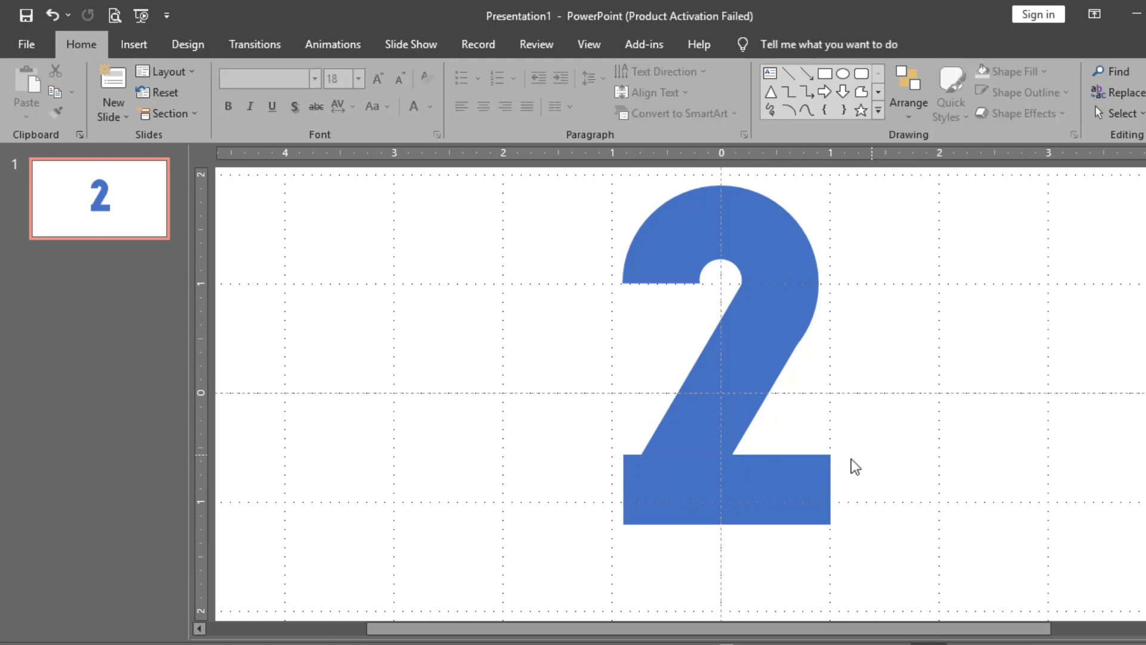
click(784, 475)
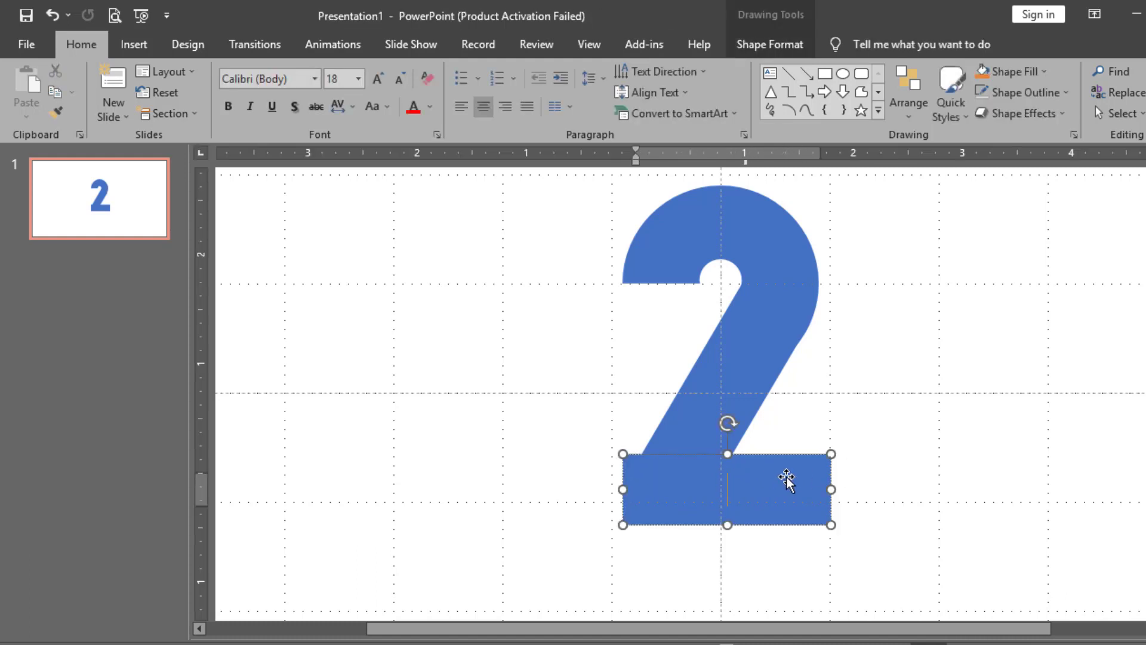
drag(781, 480, 777, 476)
click(786, 445)
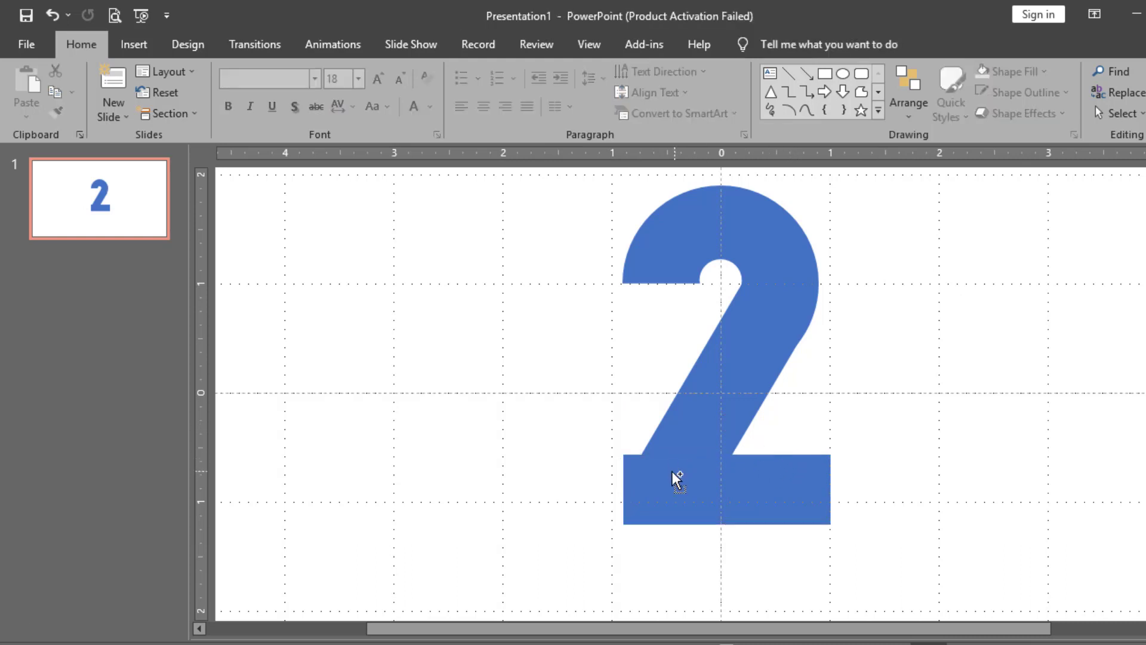
Select the base bar, diagonal and curved top, then Union them into one 2
scroll(673, 476, up, 2)
click(662, 497)
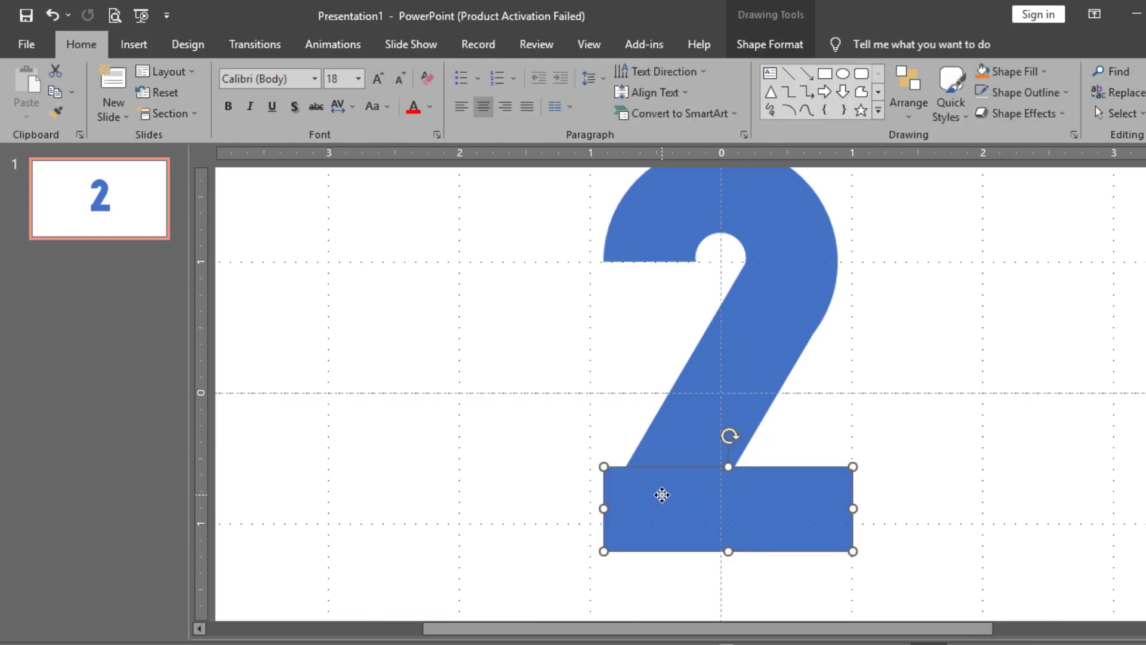
right_click(662, 495)
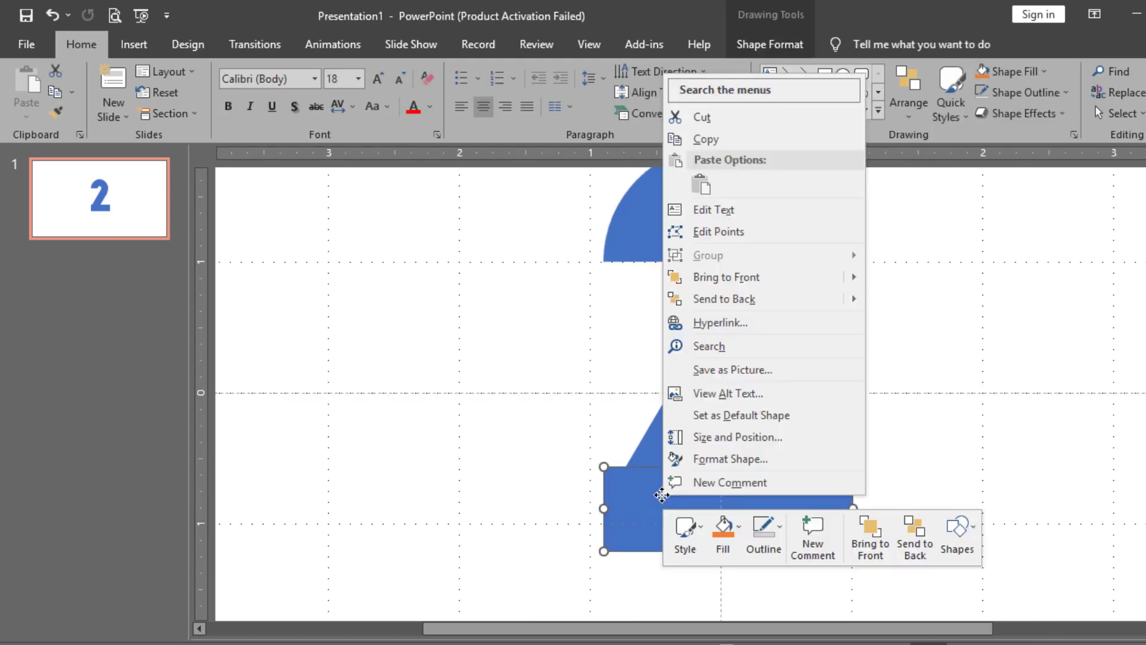
click(620, 491)
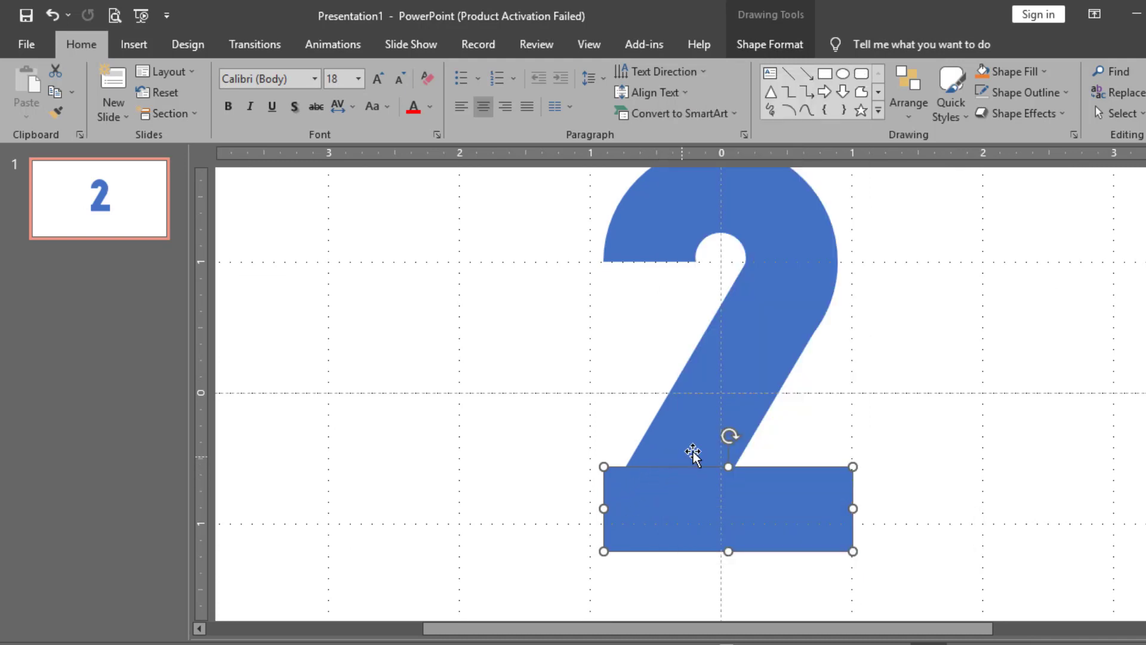
shift+click(756, 407)
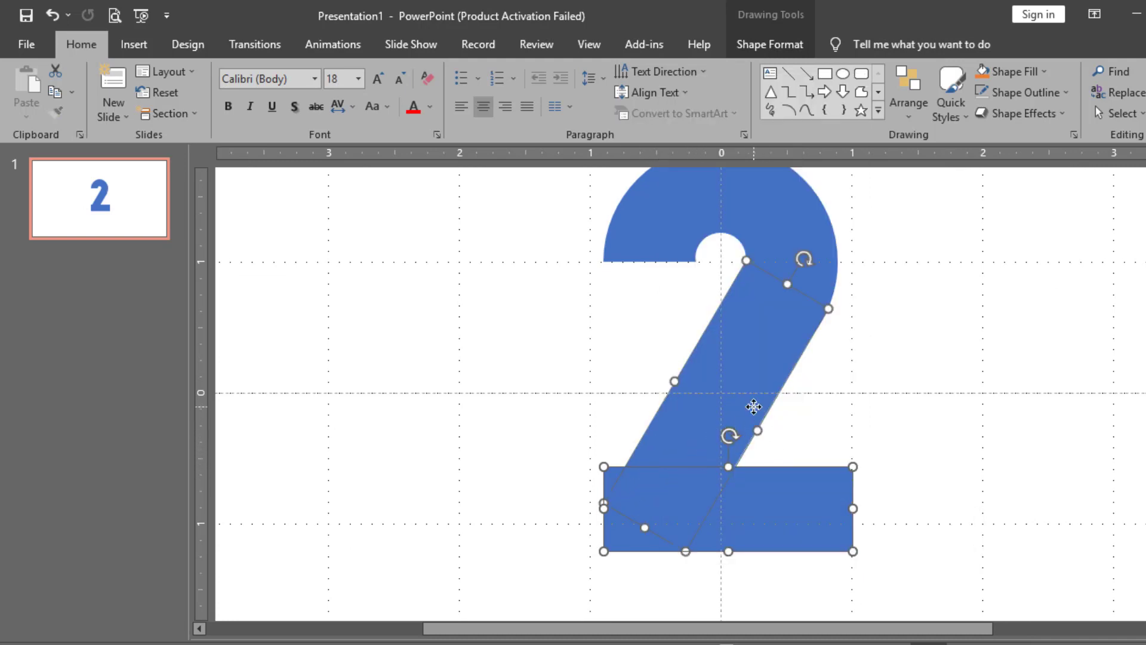
shift+click(798, 240)
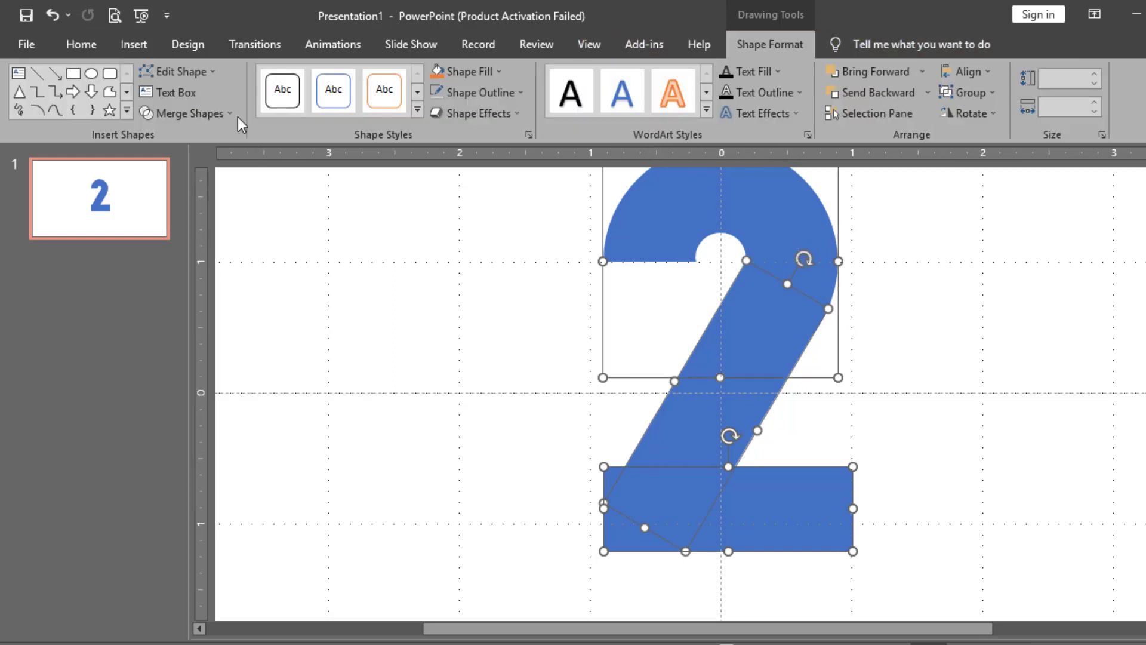
click(182, 113)
click(170, 205)
click(615, 341)
scroll(618, 340, down, 3)
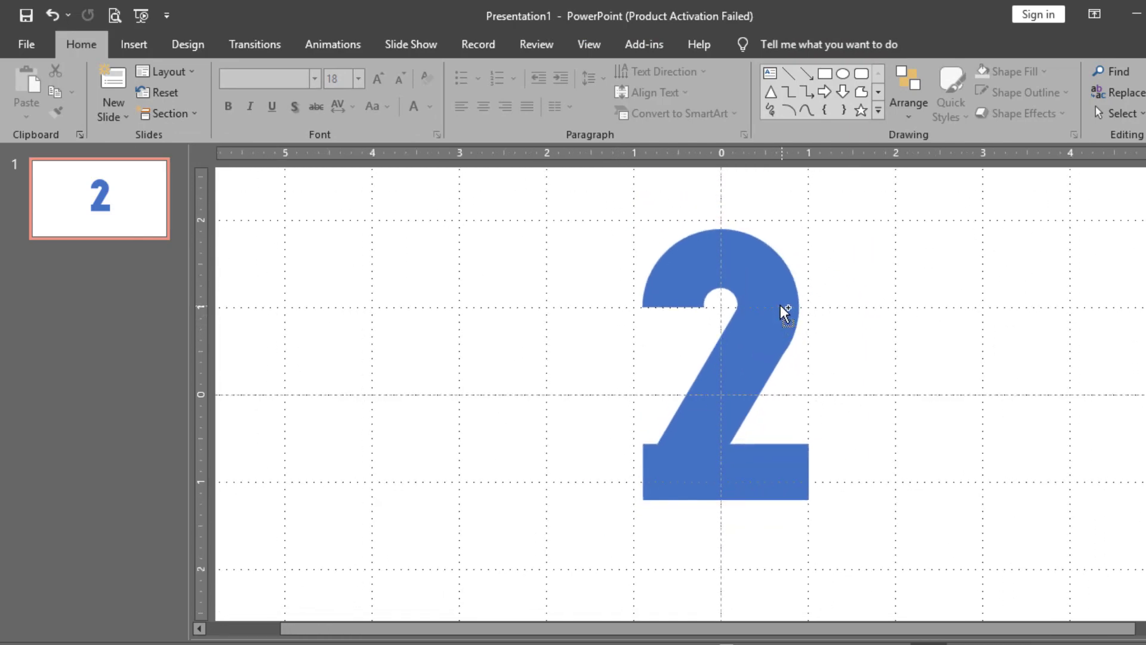
scroll(780, 305, up, 2)
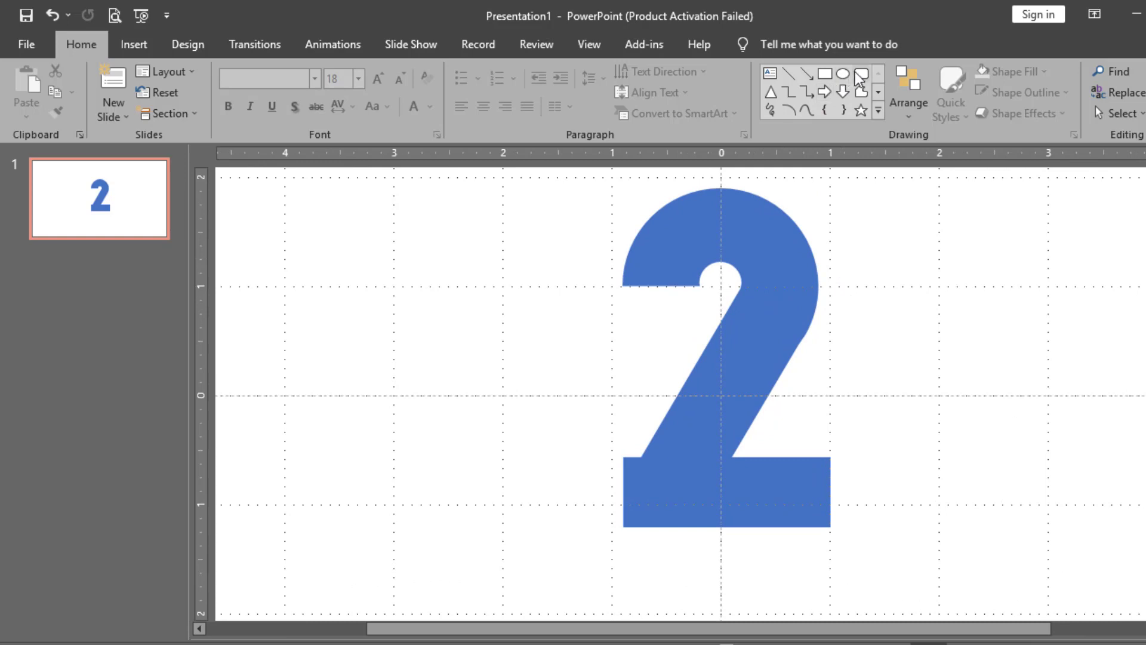
Draw a tall rectangle beside the 2 and nudge it slightly upward
click(825, 74)
mouse_move(623, 287)
mouse_down()
mouse_move(729, 456)
mouse_move(701, 572)
mouse_up()
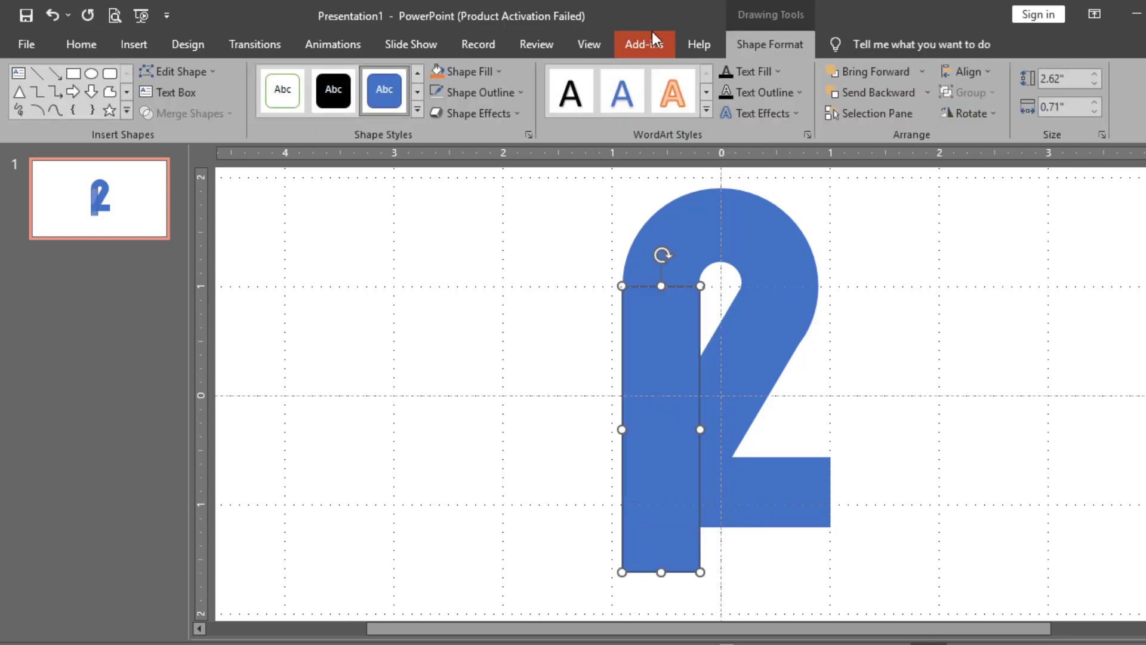
click(566, 338)
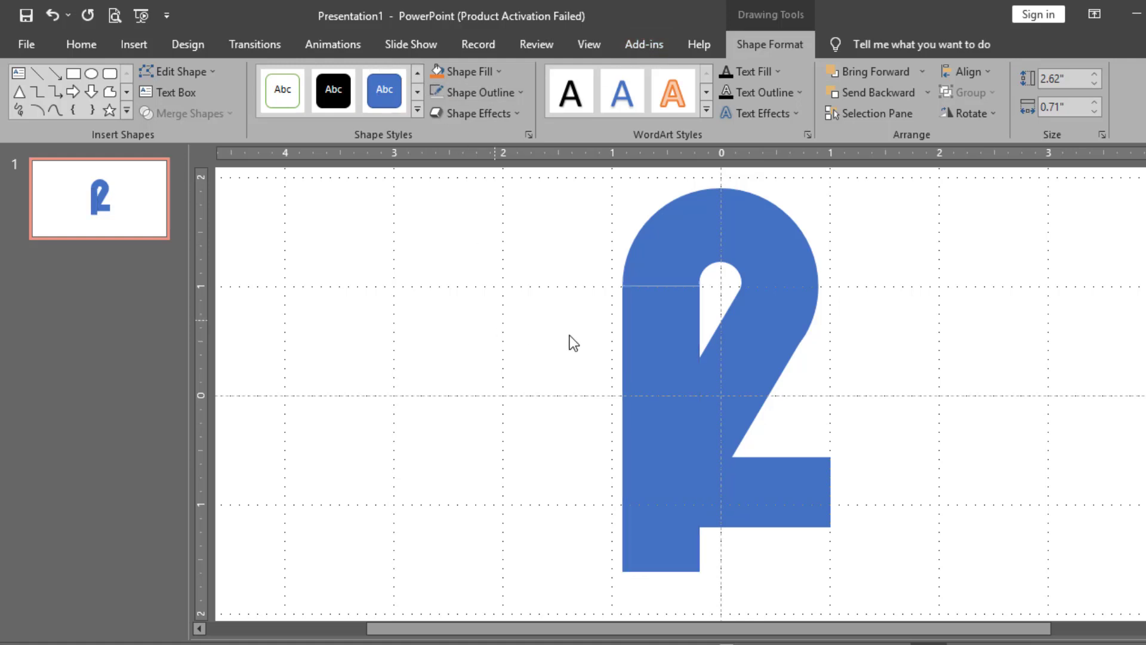
click(637, 333)
drag(639, 333, 636, 326)
click(591, 325)
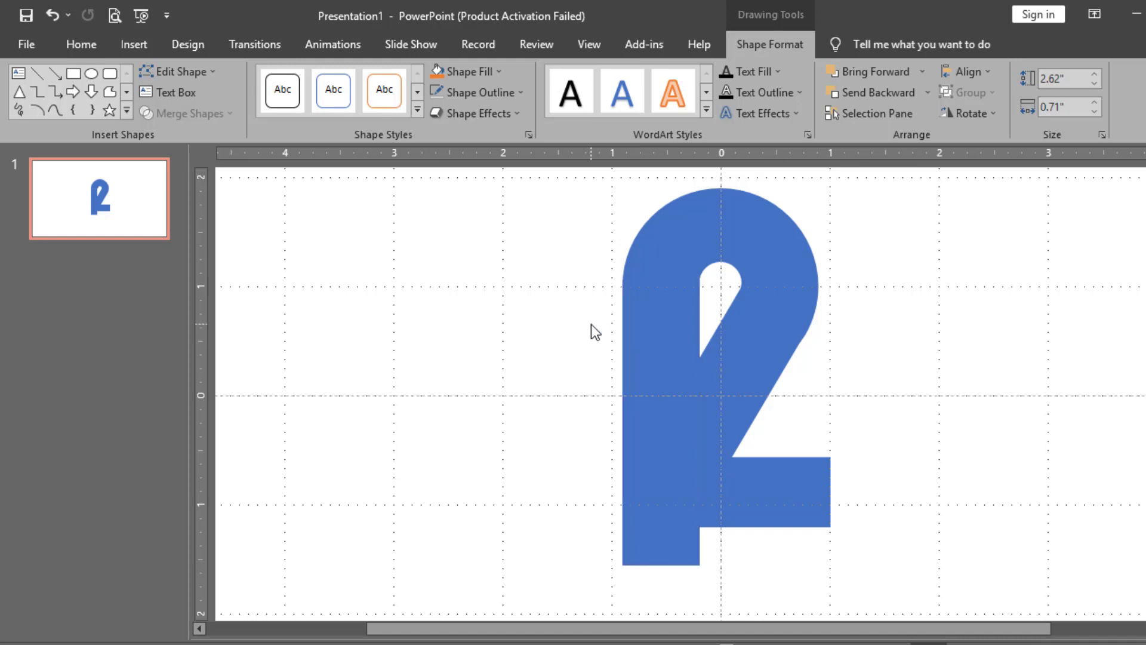
Move the rectangle left of the 2 and stretch it to 3.11" tall
click(661, 342)
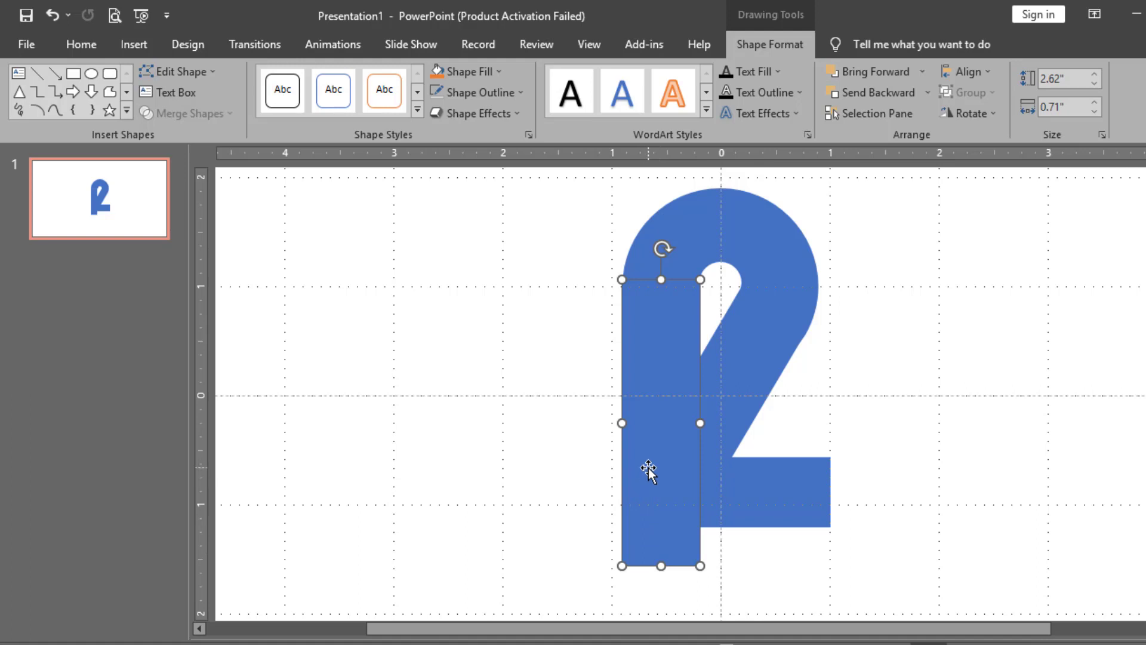
drag(649, 470, 449, 379)
drag(451, 472, 450, 531)
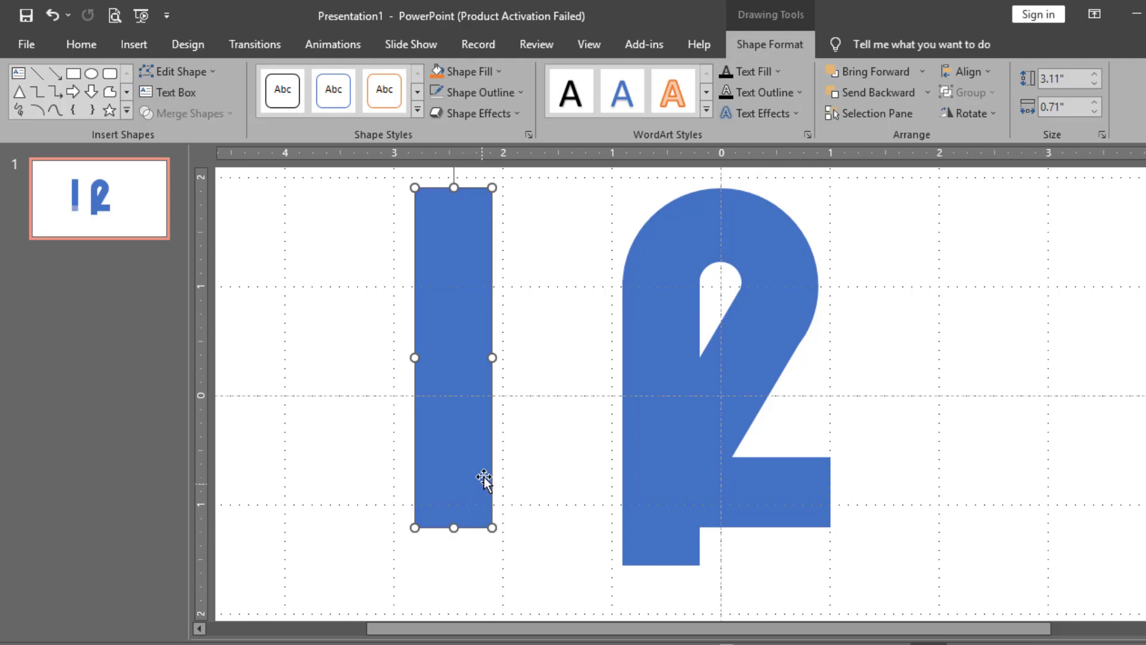
scroll(481, 481, up, 1)
drag(481, 481, 438, 474)
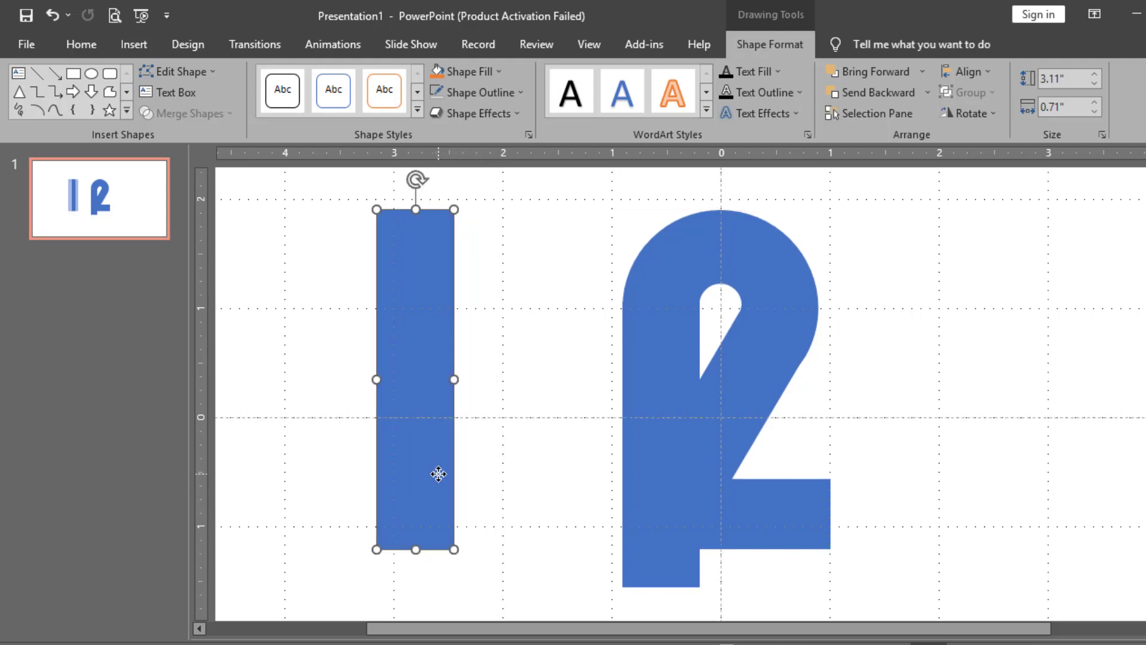
Duplicate the tall bar with Ctrl+D and place the copy between the first bar and the 2
key(ctrl+d)
scroll(463, 436, down, 5)
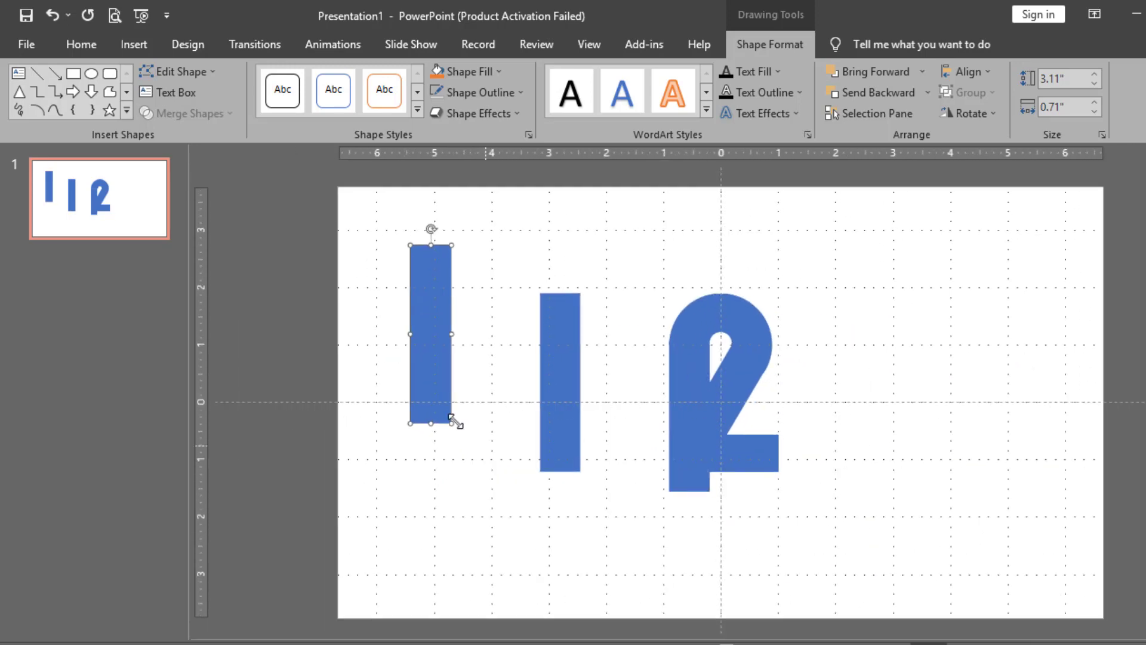
scroll(439, 391, down, 1)
drag(430, 384, 626, 399)
scroll(631, 432, up, 1)
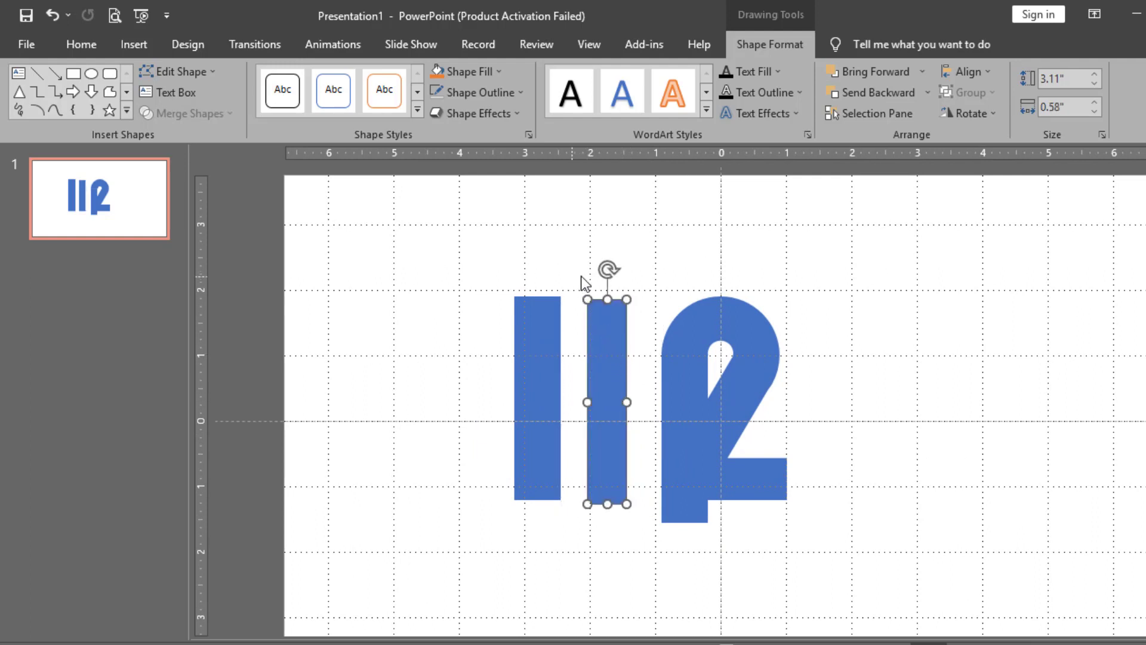
Rotate the middle bar into a diagonal and fit the left bar against its top
drag(607, 267, 533, 287)
drag(586, 374, 581, 340)
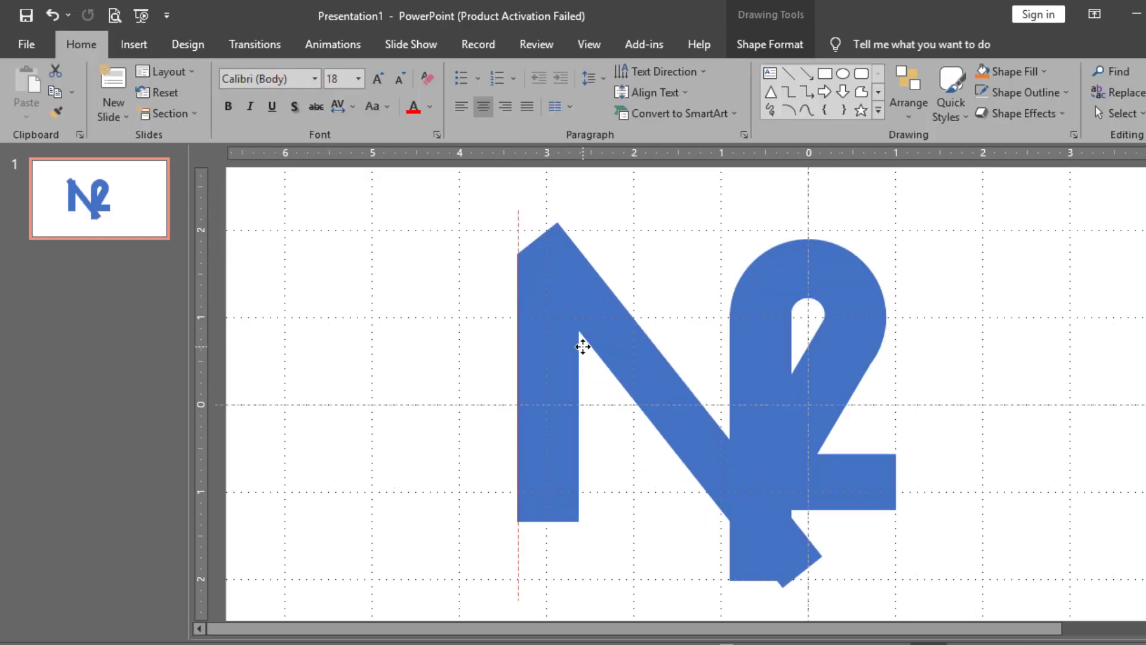
drag(584, 346, 589, 345)
Tilt the diagonal bar to a steeper angle and move it lower-right
click(642, 359)
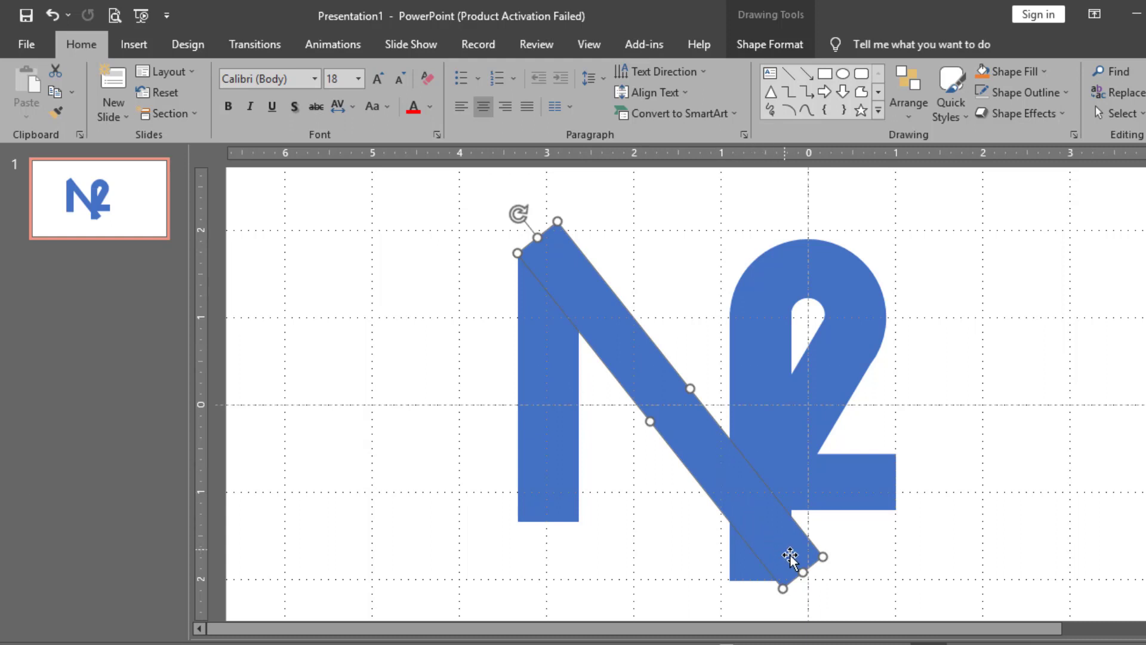
drag(513, 208, 508, 216)
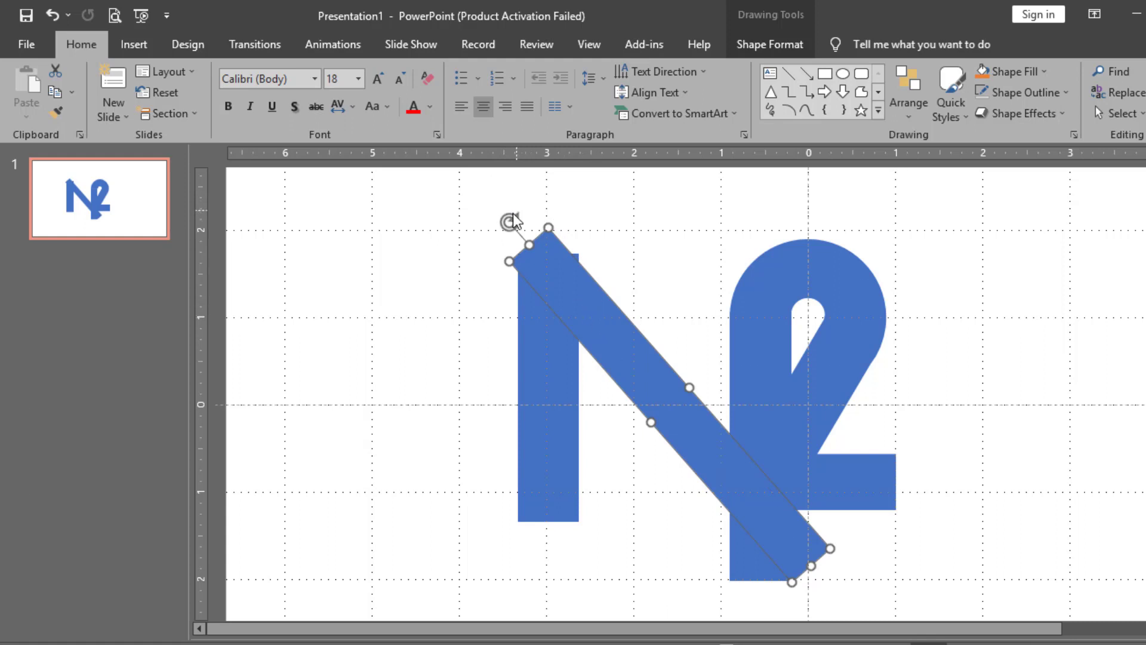
drag(513, 215, 540, 207)
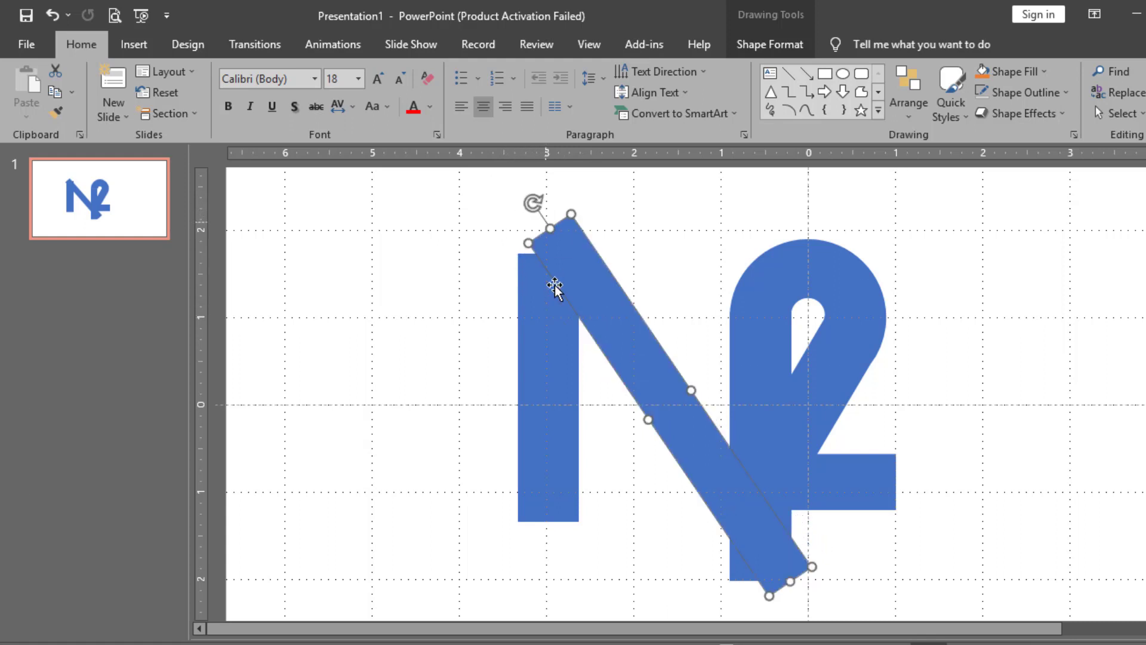
drag(616, 333, 510, 404)
Select the diagonal bar together with the vertical bar
scroll(626, 399, down, 2)
click(729, 467)
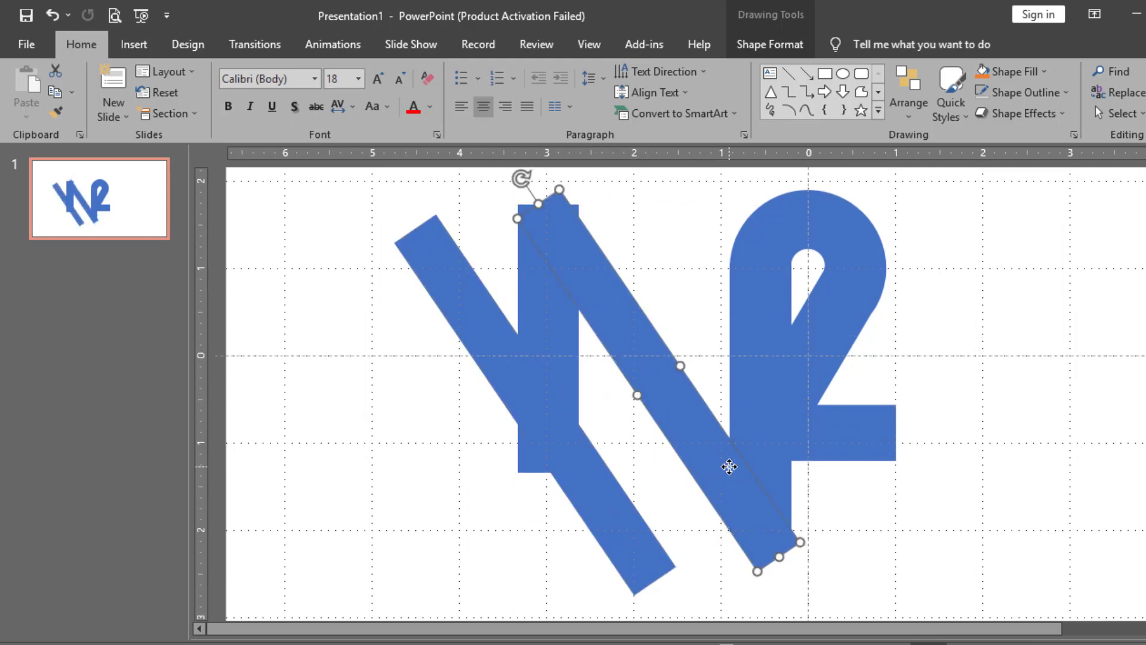
shift+click(760, 438)
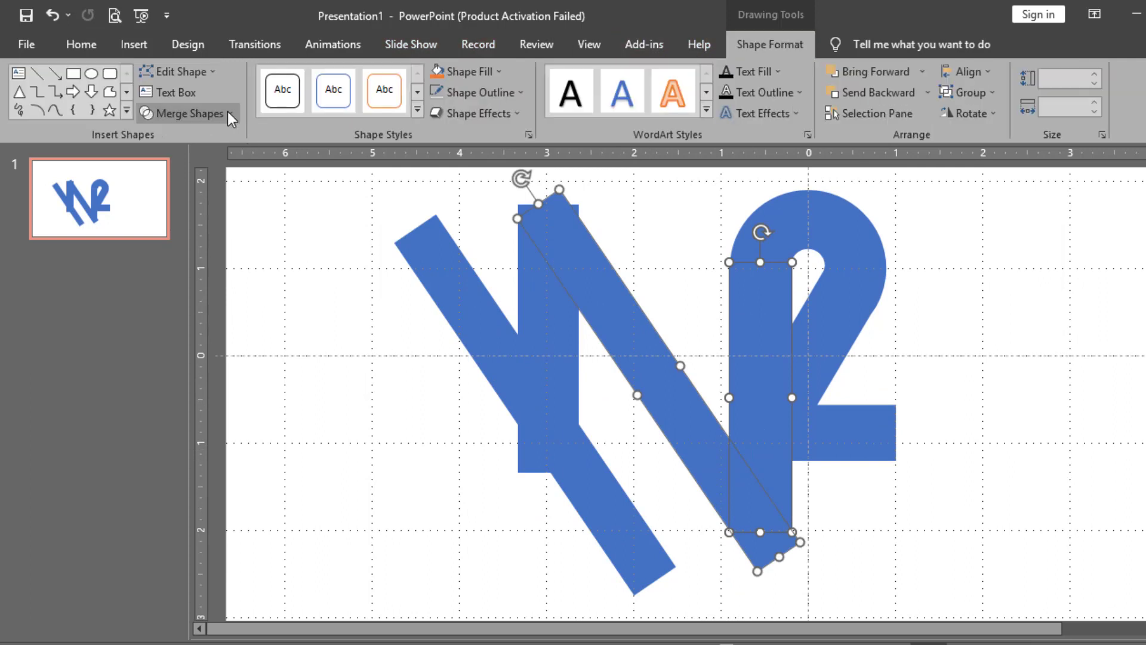
Fragment the overlapping shapes and delete the unwanted diagonal, triangular and bottom pieces
click(227, 113)
click(185, 180)
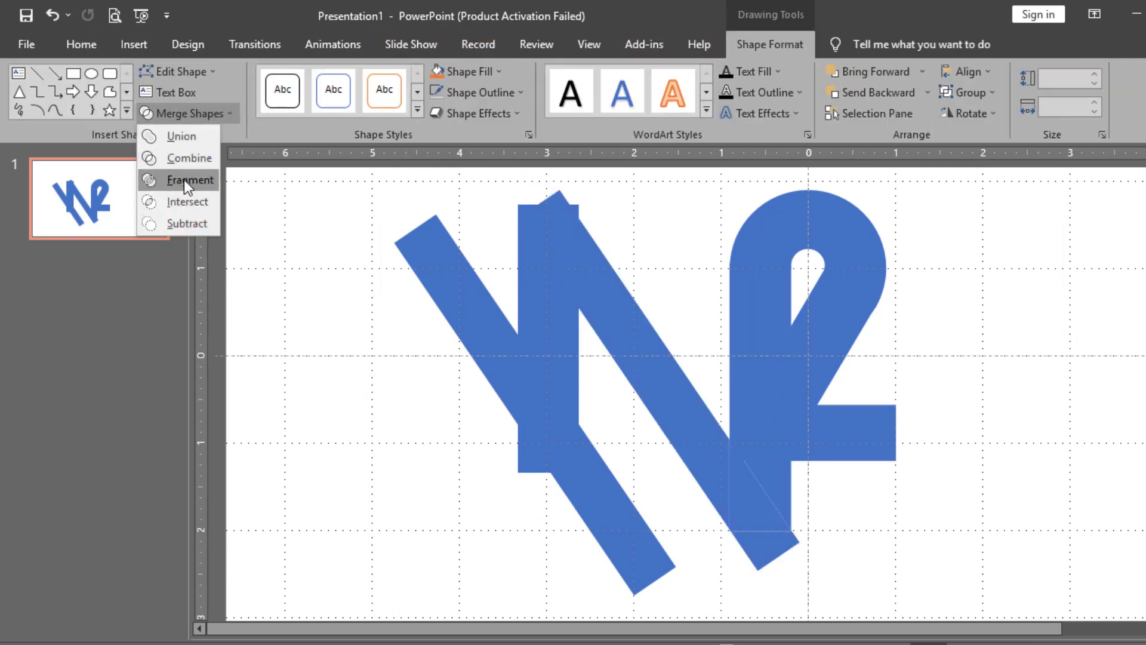
click(729, 493)
key(Delete)
click(767, 544)
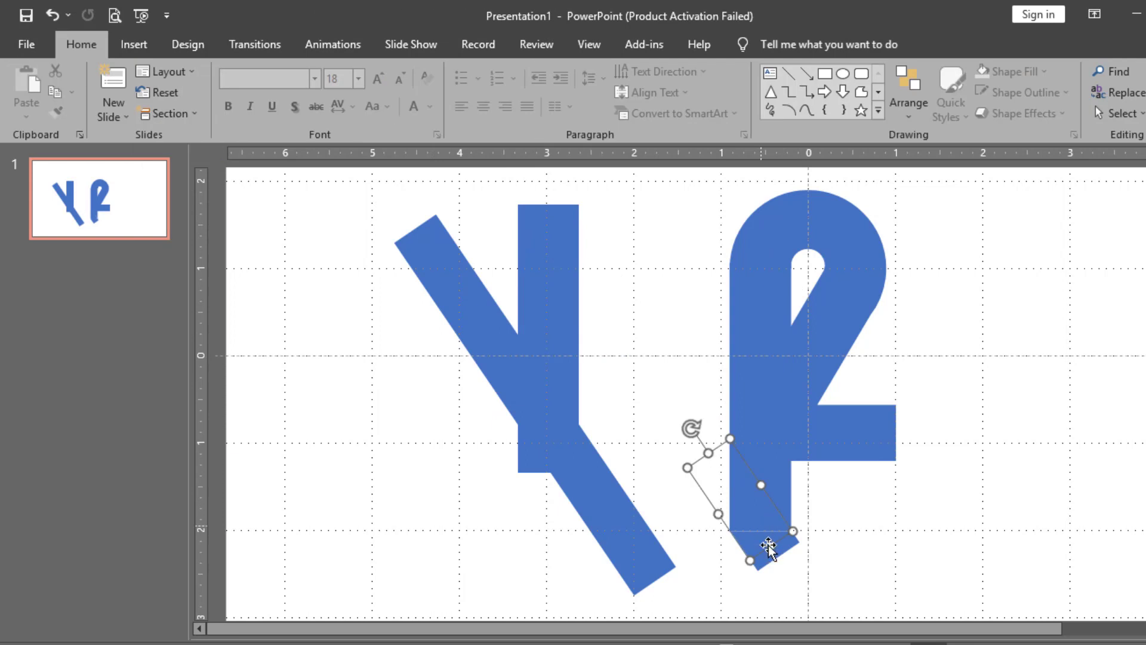
key(Delete)
click(769, 545)
key(Delete)
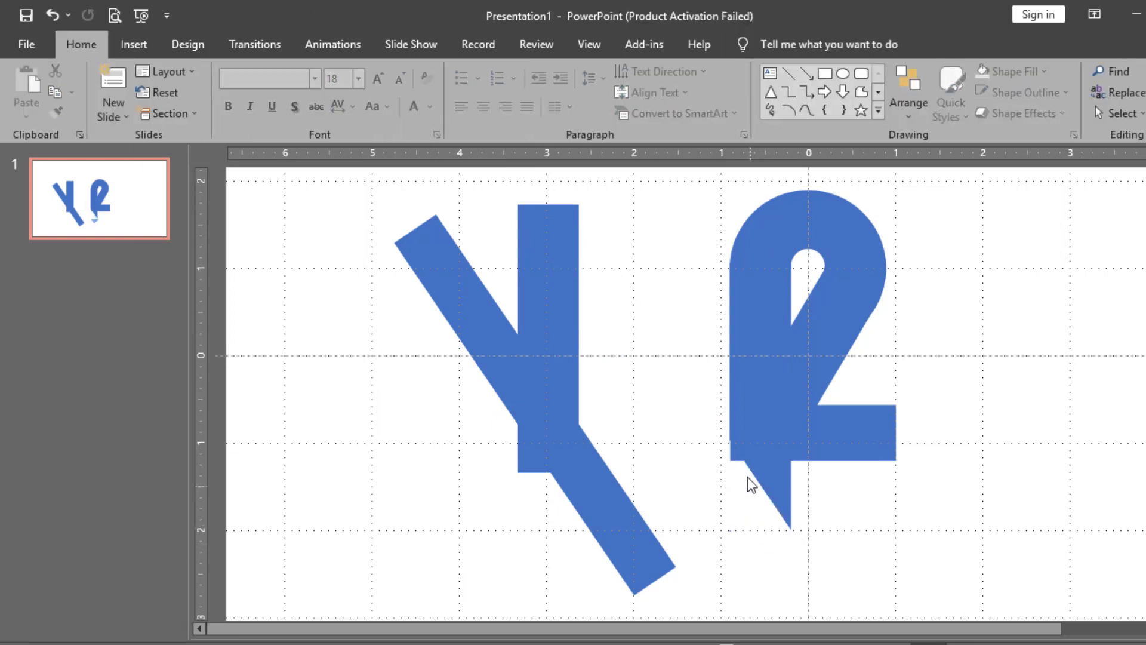
Move the diagonal bar up to meet the vertical bar, forming the N
click(738, 458)
click(725, 507)
drag(640, 536, 779, 487)
Rotate the diagonal bar slightly counter-clockwise and nudge it so its top overlaps the stem
scroll(779, 485, up, 2)
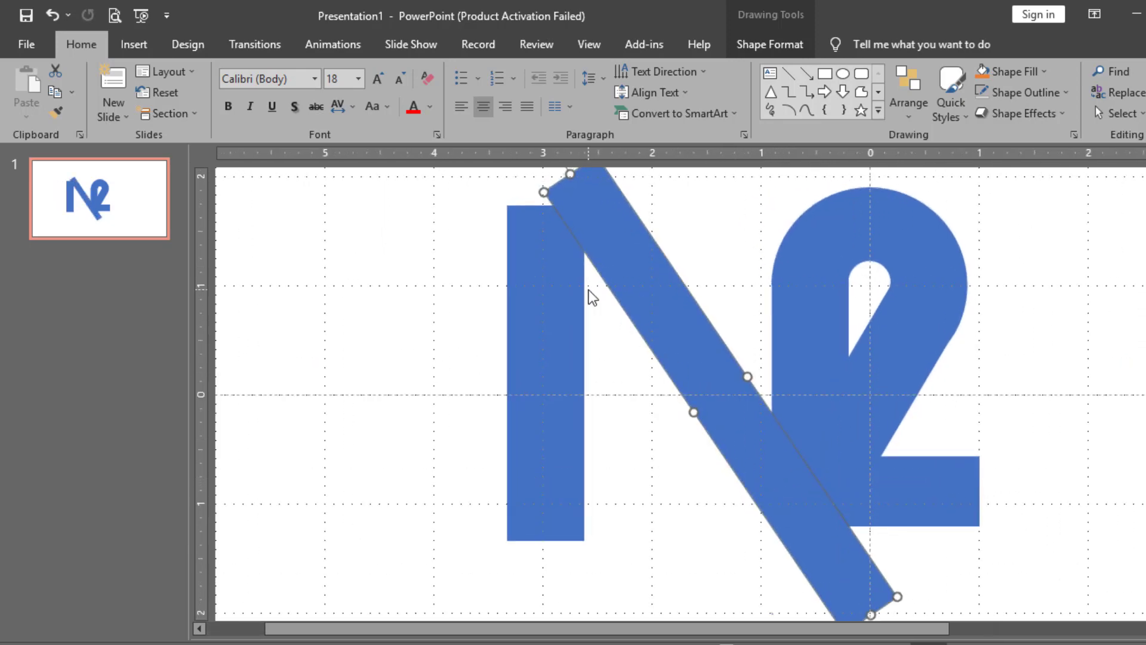
scroll(588, 291, down, 1)
drag(555, 193, 545, 195)
drag(779, 523, 772, 521)
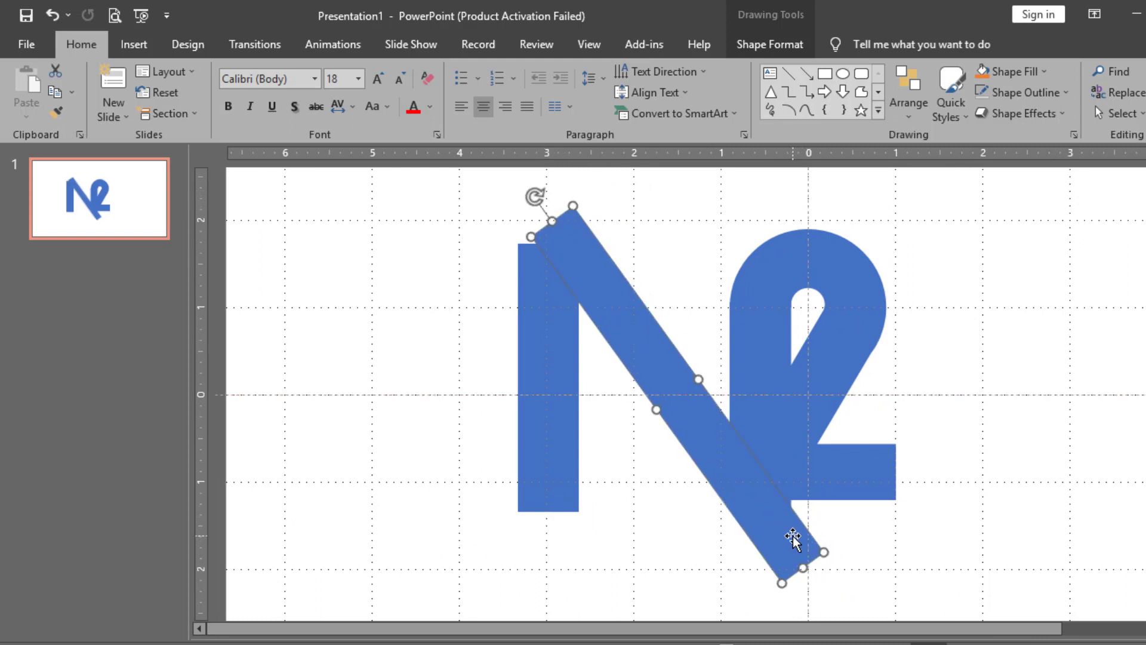
ctrl+scroll(794, 537, up, 5)
scroll(858, 511, down, 2)
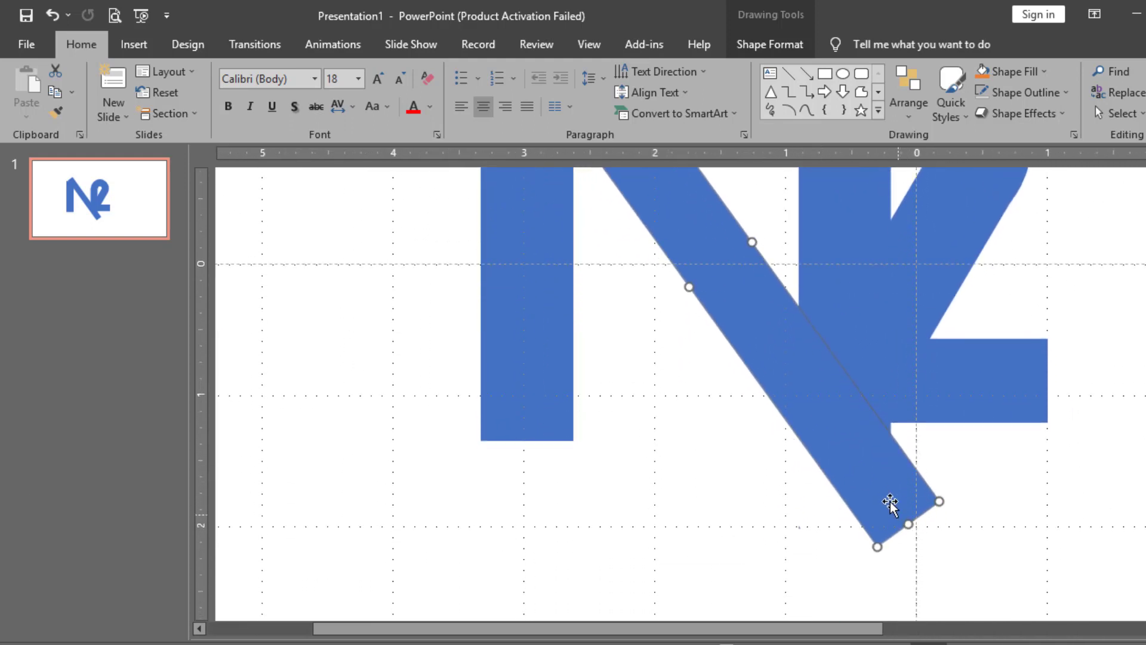
click(887, 492)
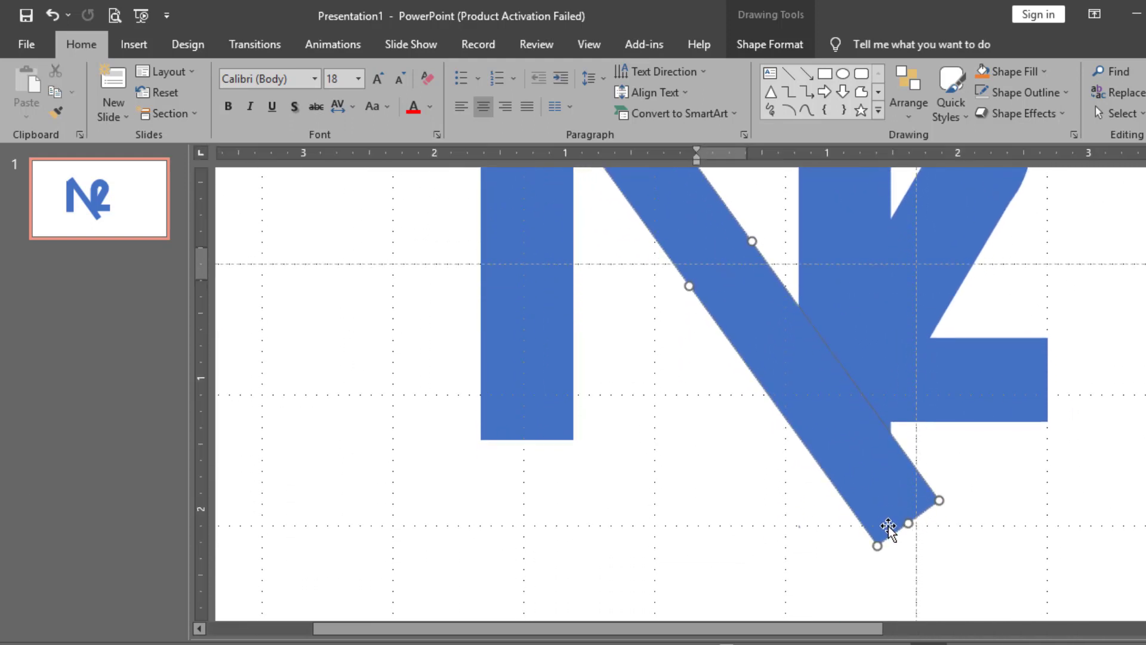
drag(888, 487, 893, 508)
Use Edit Points to pull the diagonal's lower end into a point, then nudge it into place
right_click(892, 509)
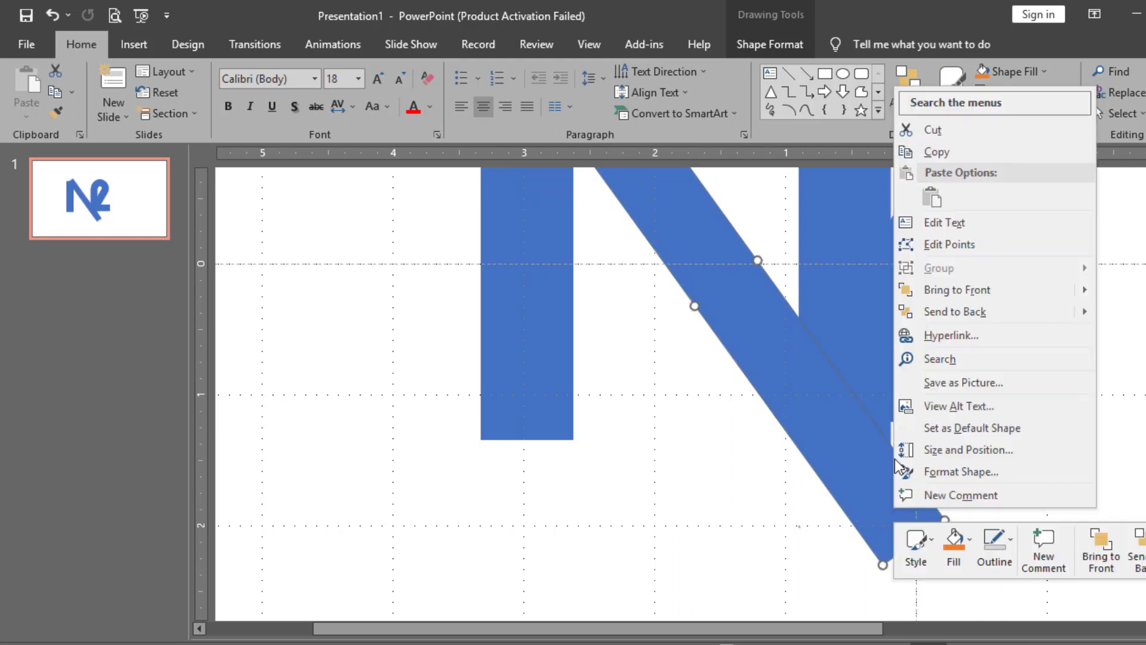
click(943, 245)
drag(940, 518, 856, 461)
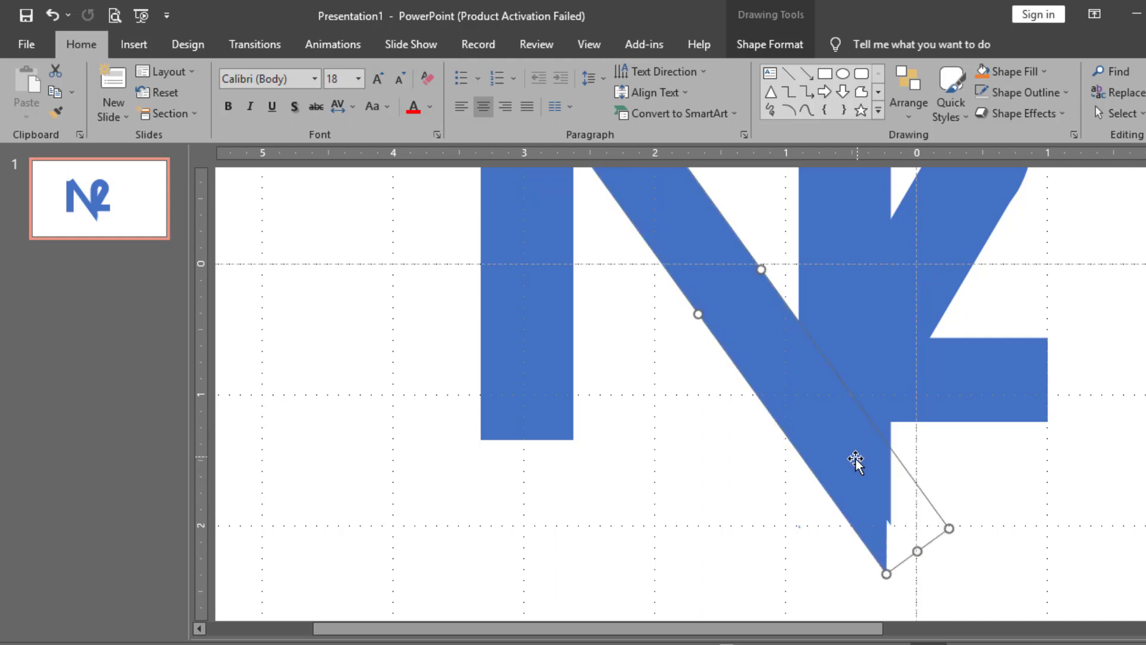
key(ctrl+Right)
key(ctrl+Right)
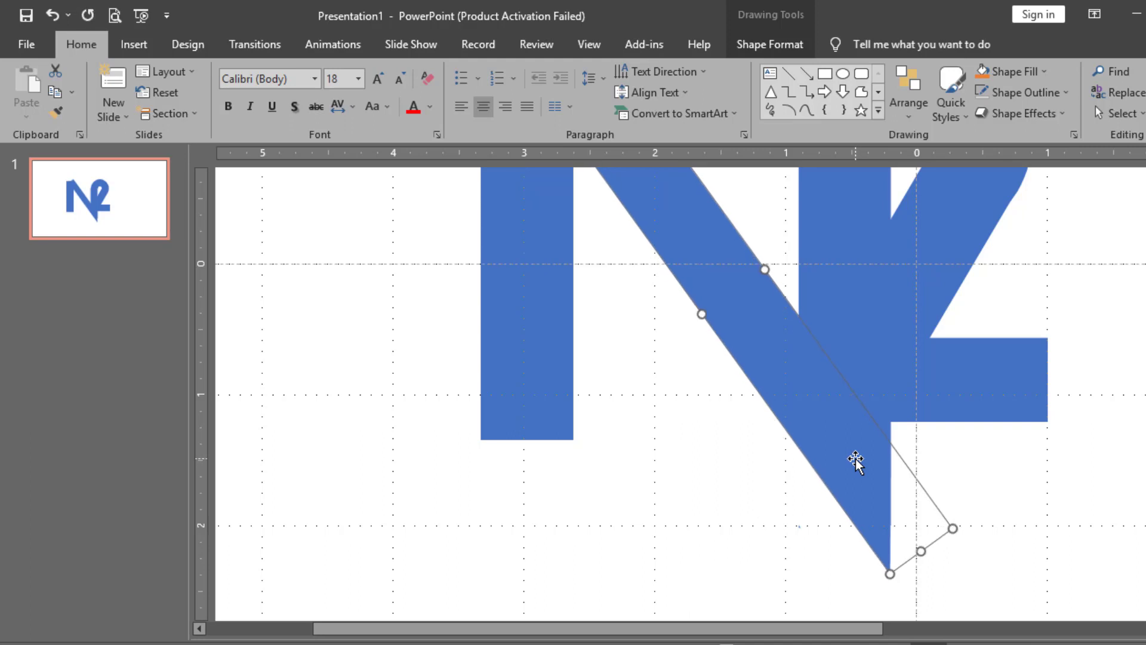
key(ctrl+Right)
key(ctrl+Down)
key(ctrl+Down)
key(ctrl+Down)
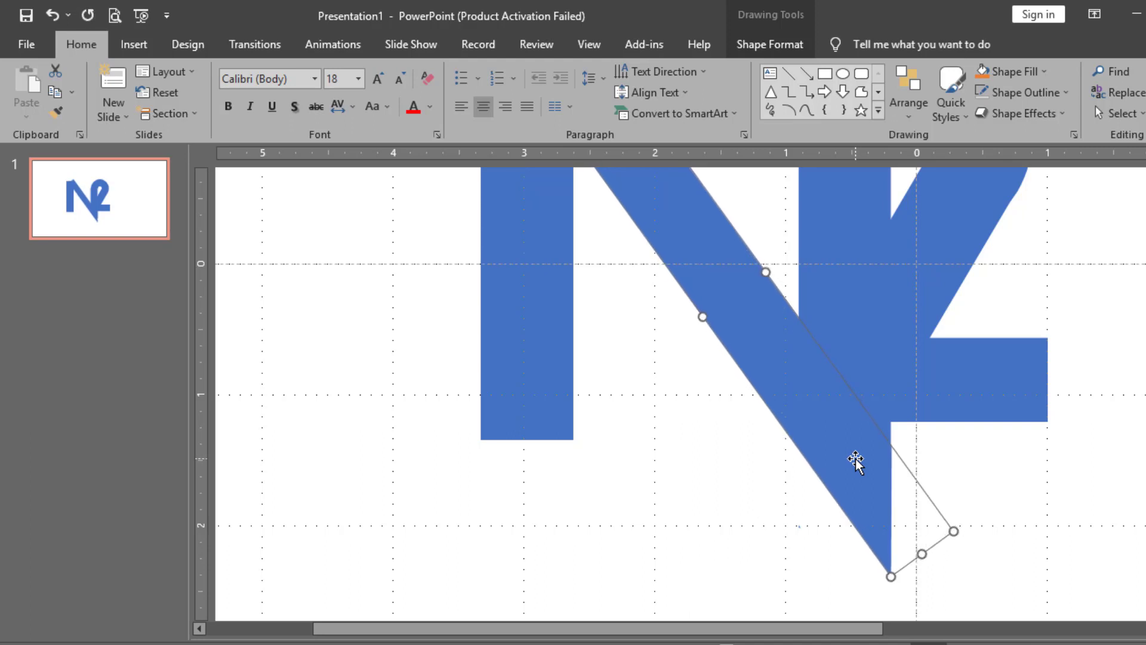
key(ctrl+Left)
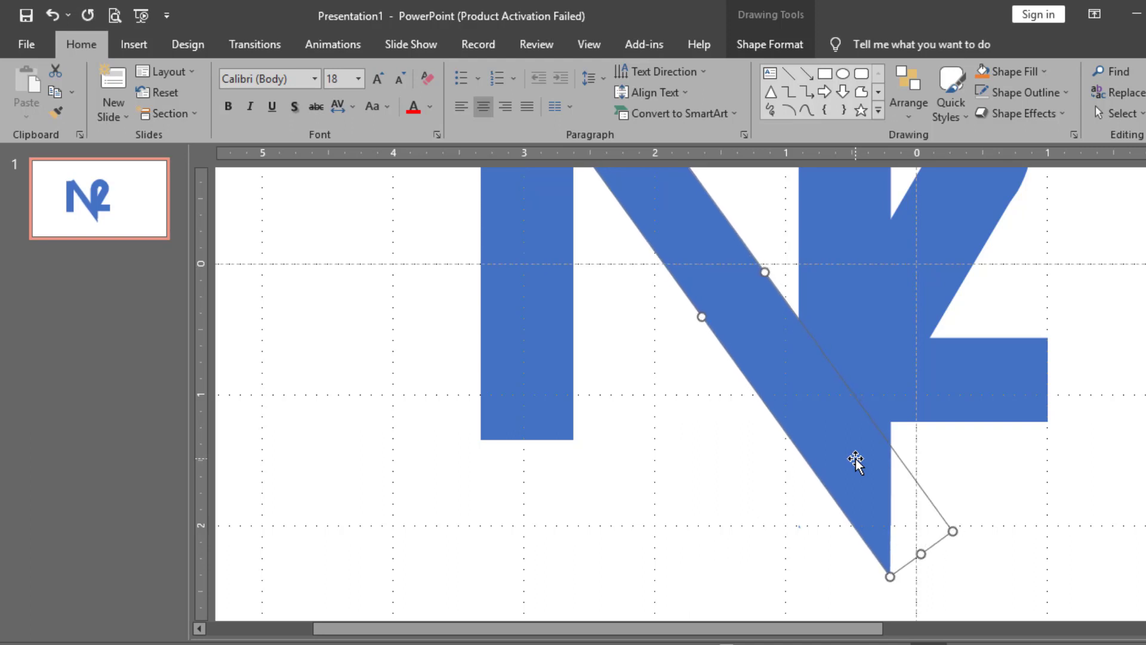
click(945, 471)
Union the curved 2 and the diagonal bar into one shape
scroll(945, 470, down, 5)
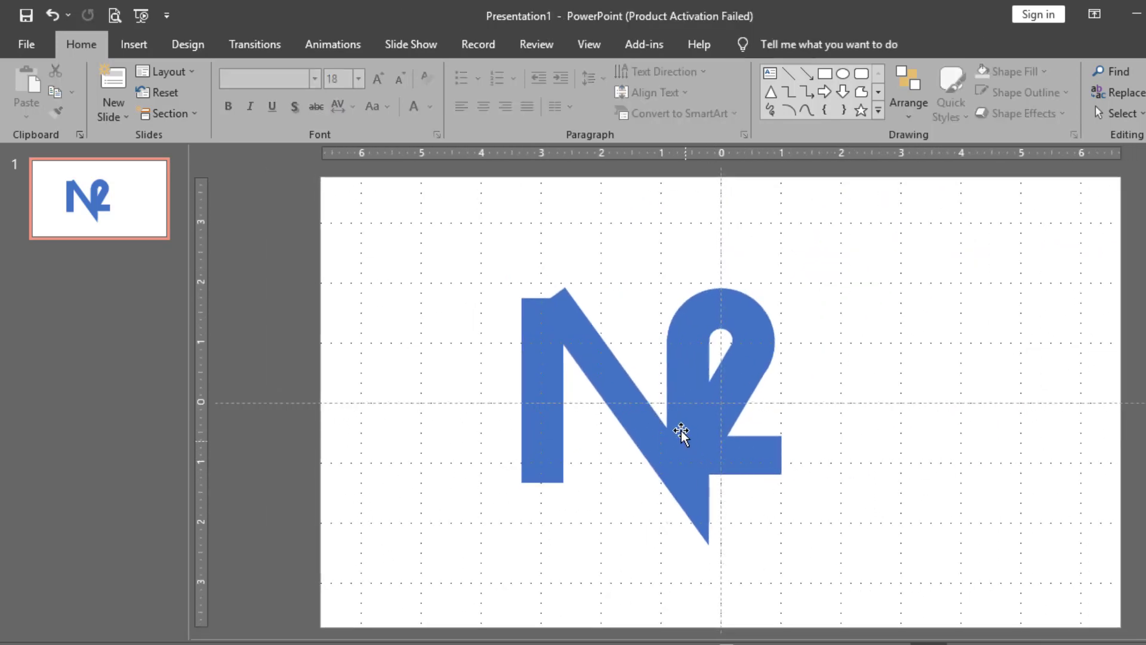
click(682, 435)
shift+click(634, 413)
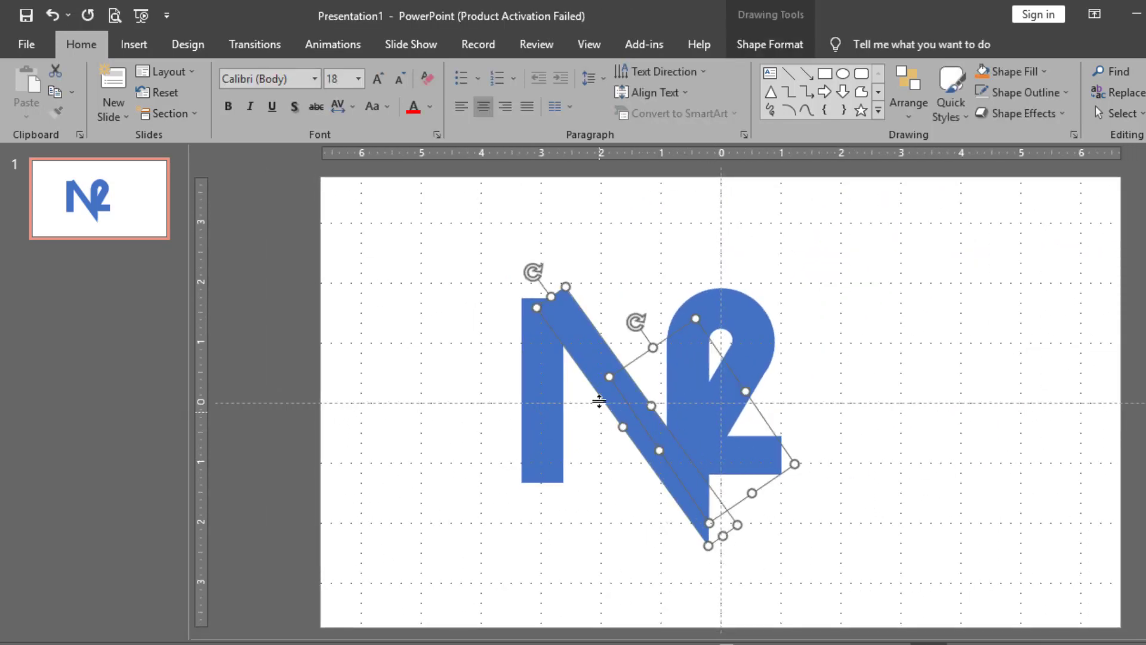
click(754, 45)
click(202, 116)
click(202, 133)
click(310, 273)
scroll(553, 390, up, 2)
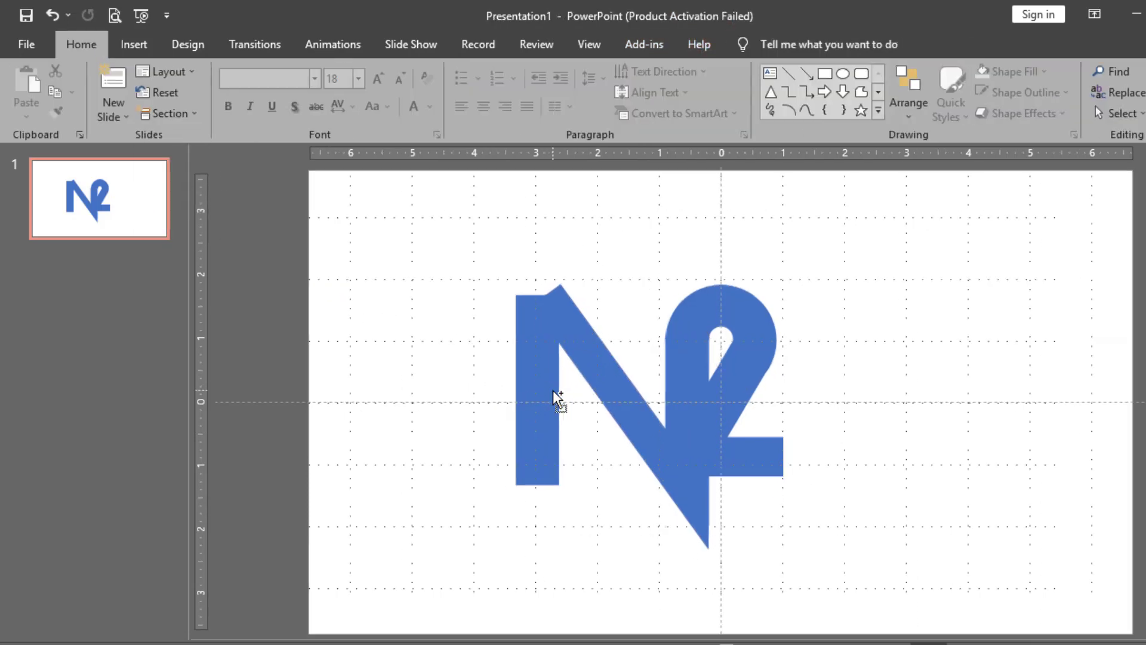
scroll(613, 395, up, 2)
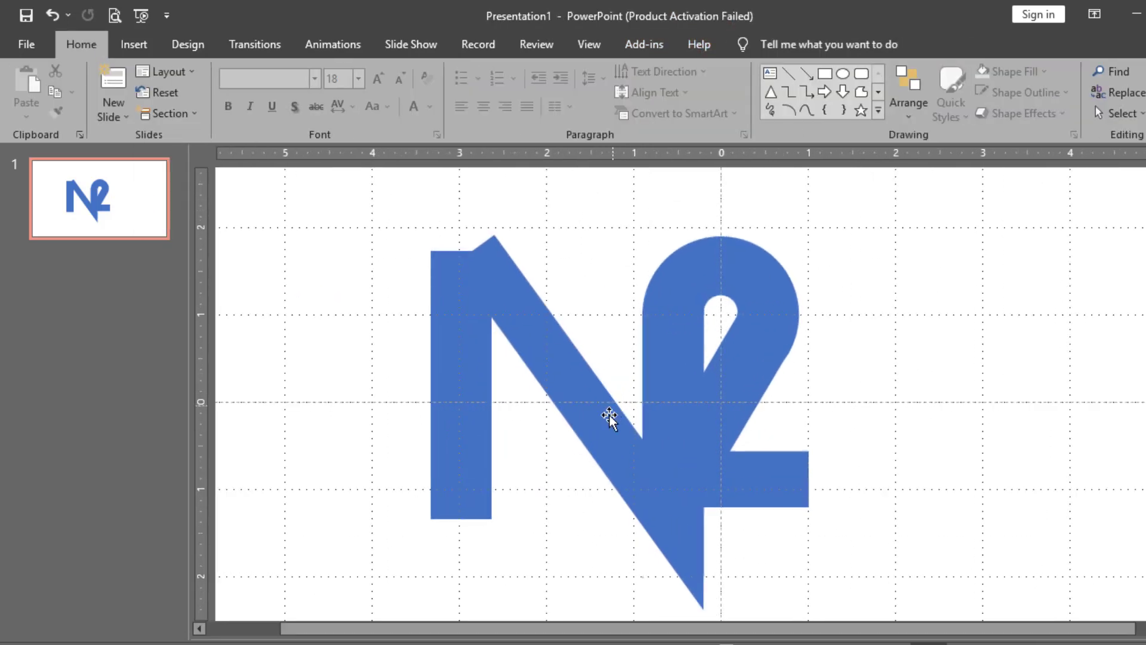
Move the stem over the diagonal's top and duplicate it, placing the copy to the left
click(464, 410)
drag(464, 411, 457, 386)
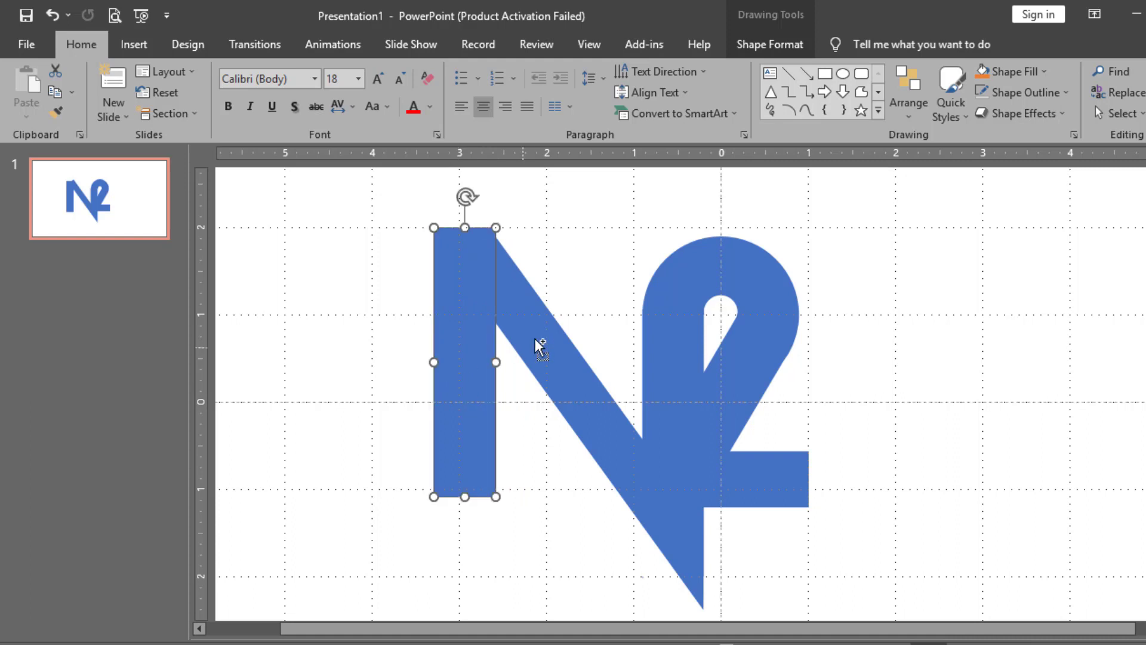
shift+click(536, 339)
click(381, 385)
click(453, 367)
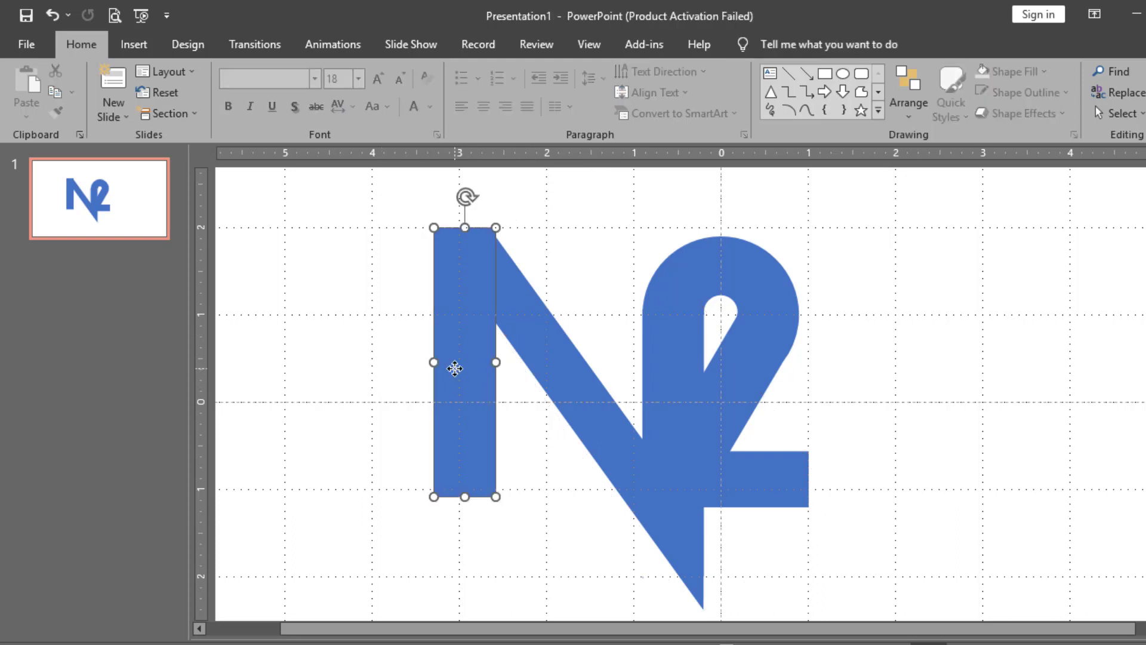
key(ctrl+d)
drag(482, 371, 352, 362)
Fragment the stem and diagonal where they overlap
click(456, 346)
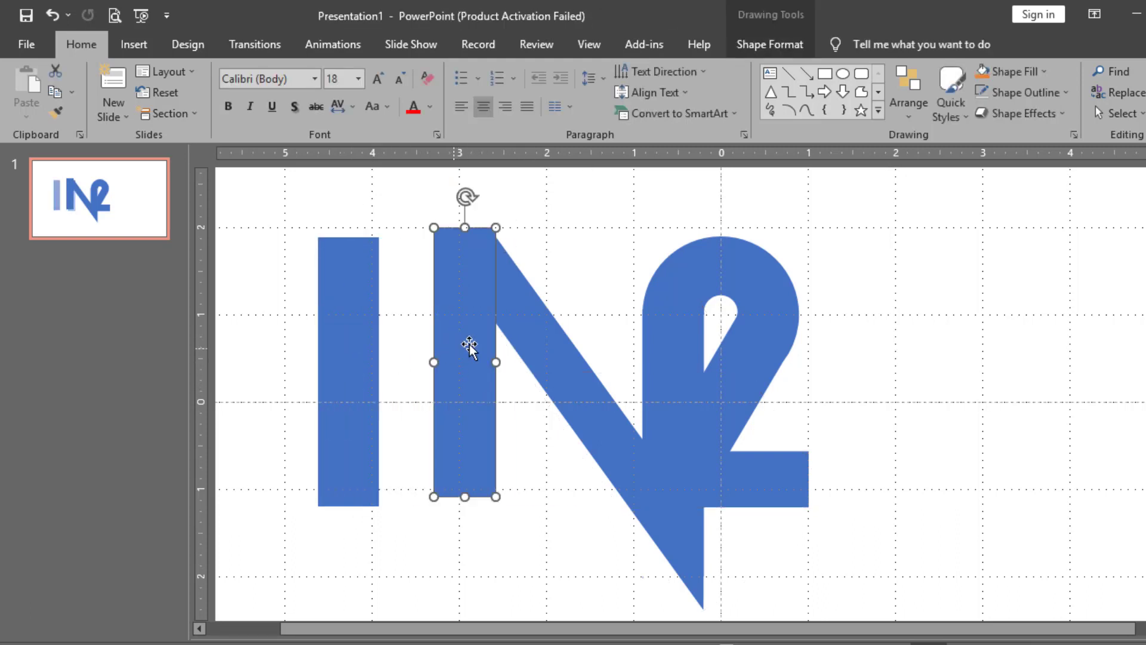
shift+click(528, 321)
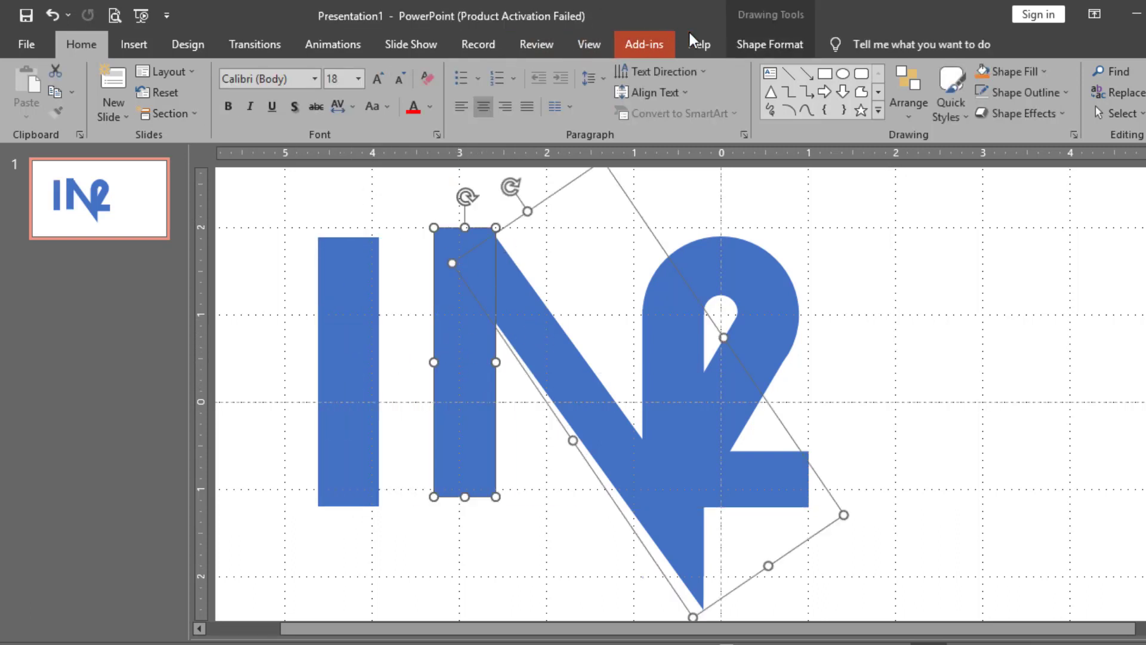
click(746, 40)
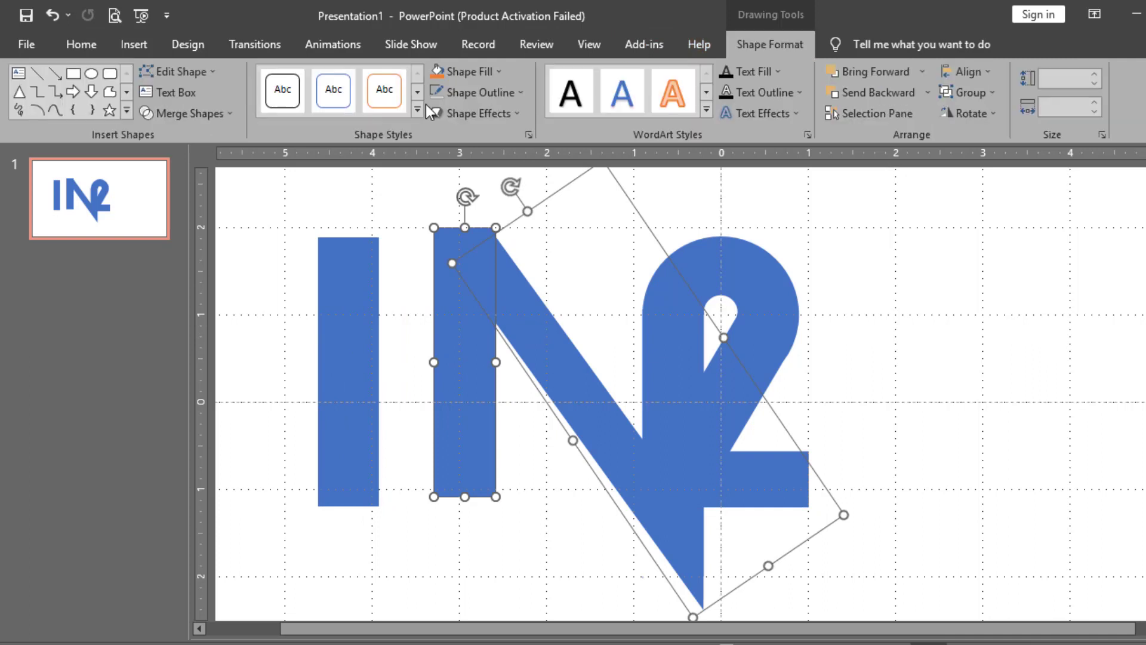
click(217, 116)
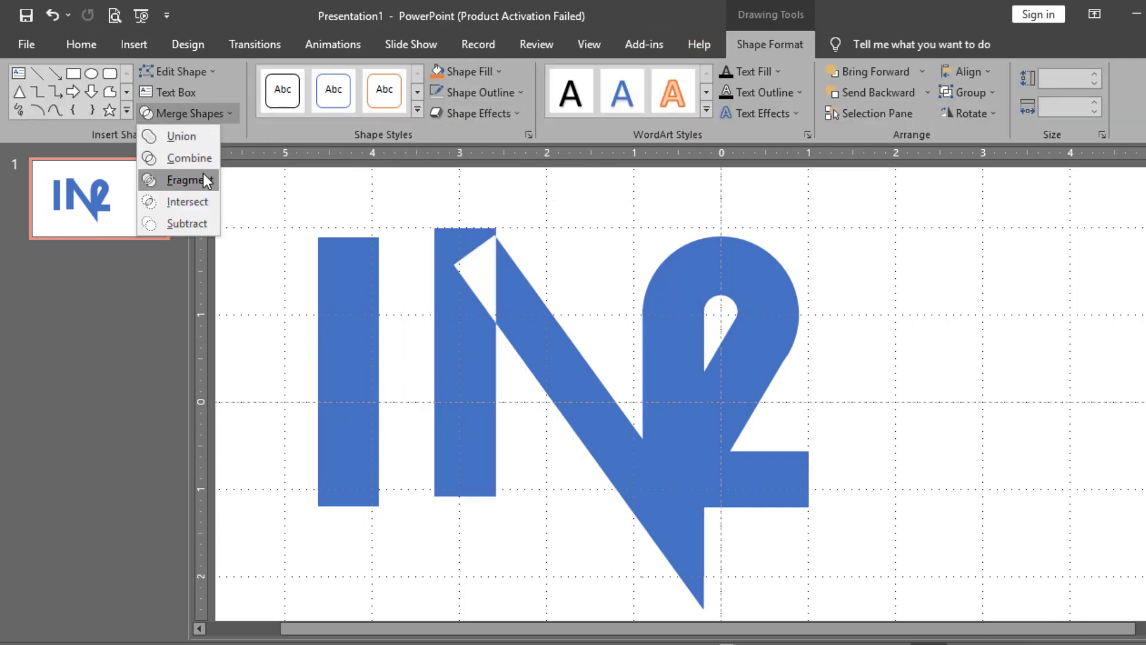
click(203, 177)
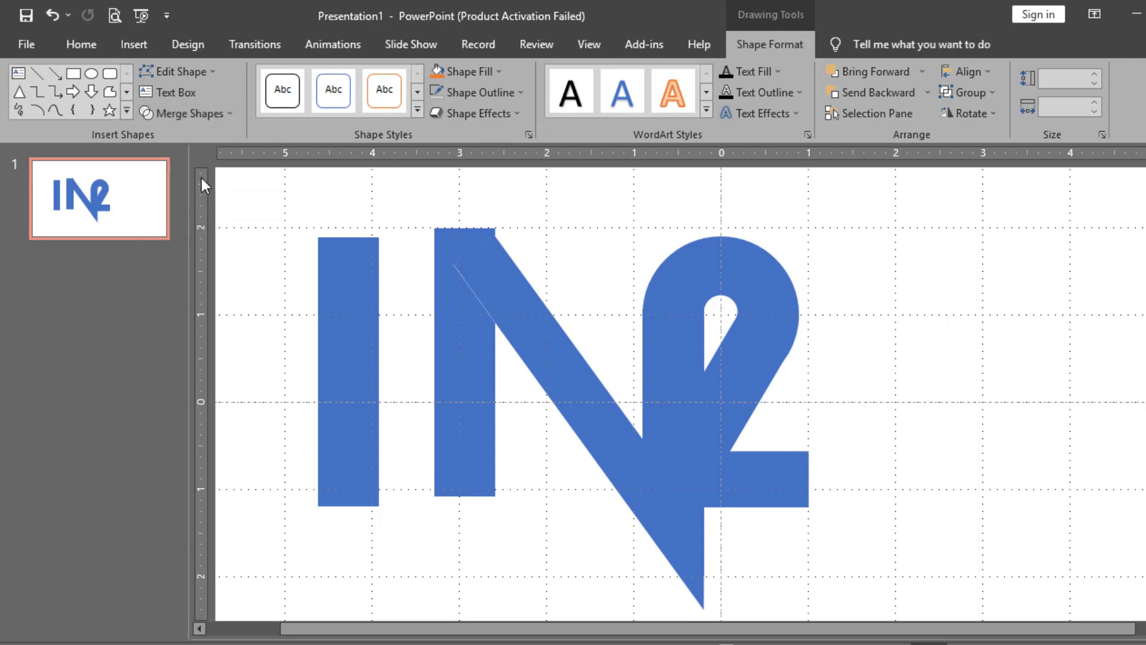
Delete the small top piece and the old stem, then move the spare bar right against the diagonal
click(396, 310)
click(476, 273)
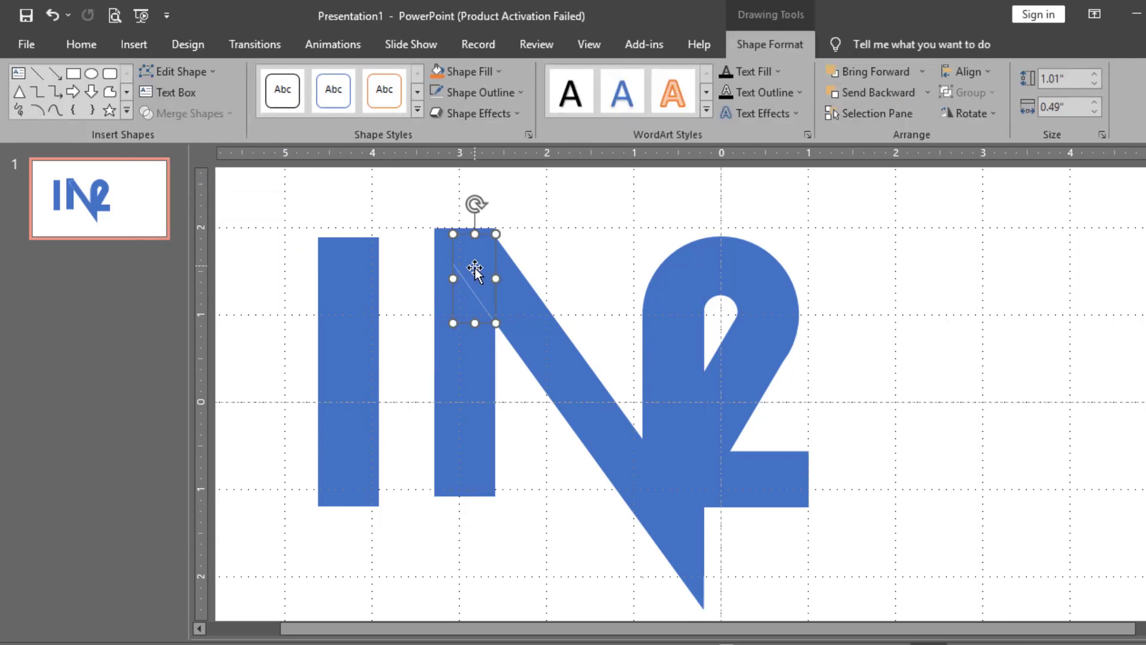
key(Delete)
click(461, 312)
key(Delete)
drag(343, 325, 521, 322)
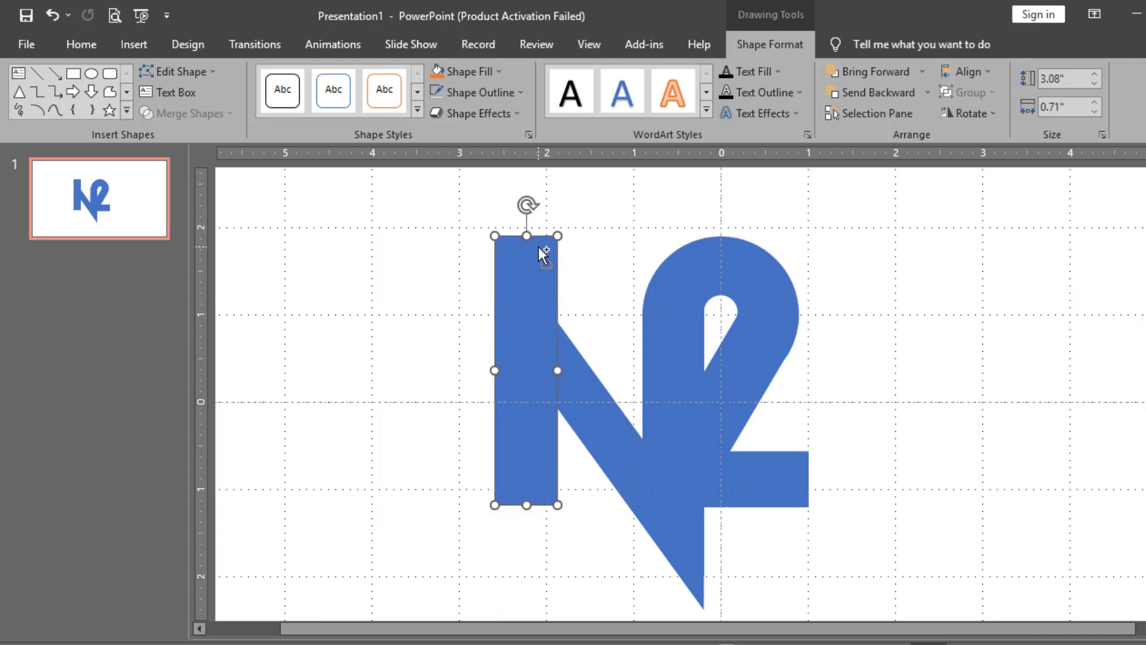
Use Edit Points to drag the left bar's top-right vertex down, slanting it into the diagonal
ctrl+scroll(539, 246, up, 2)
right_click(734, 237)
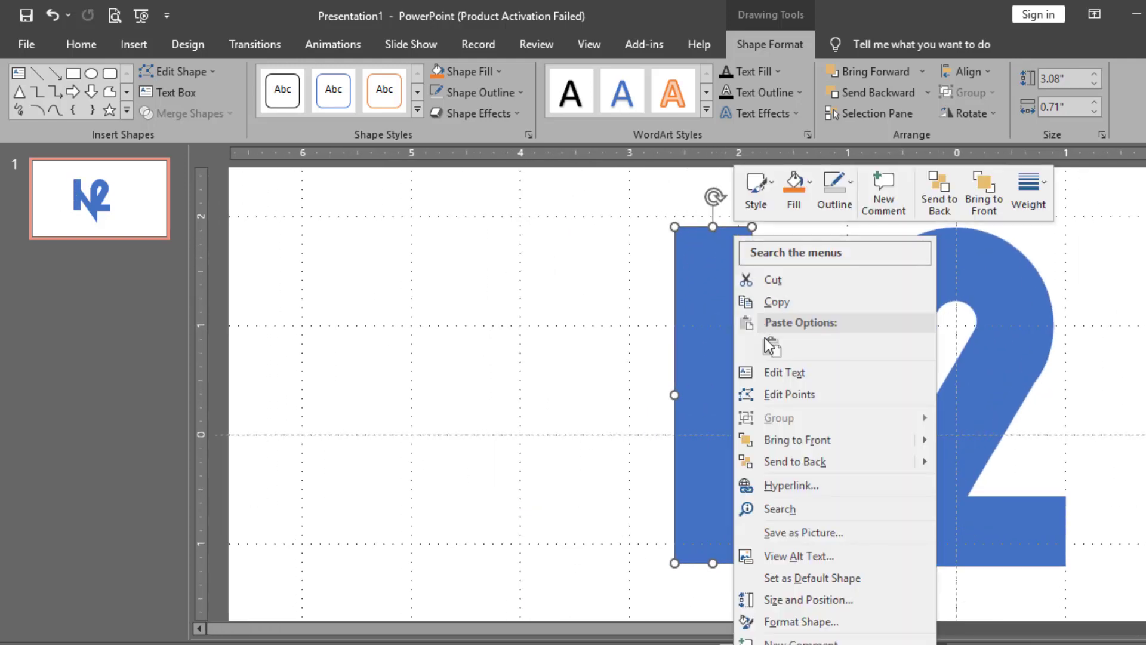
click(776, 371)
right_click(727, 310)
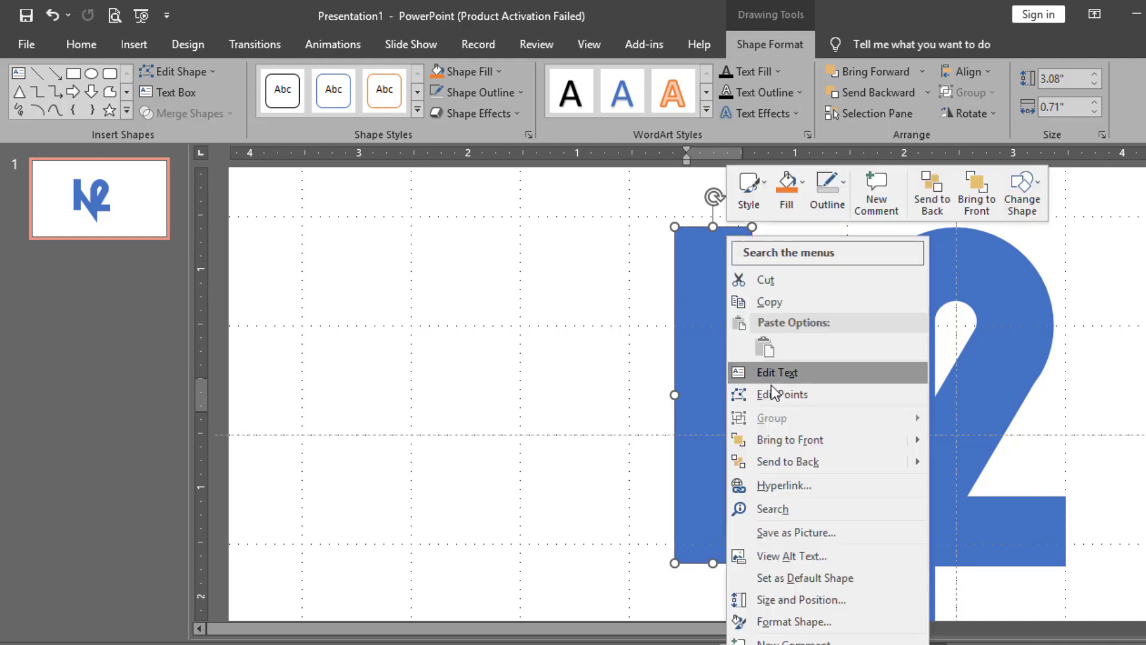
click(777, 397)
drag(750, 227, 751, 332)
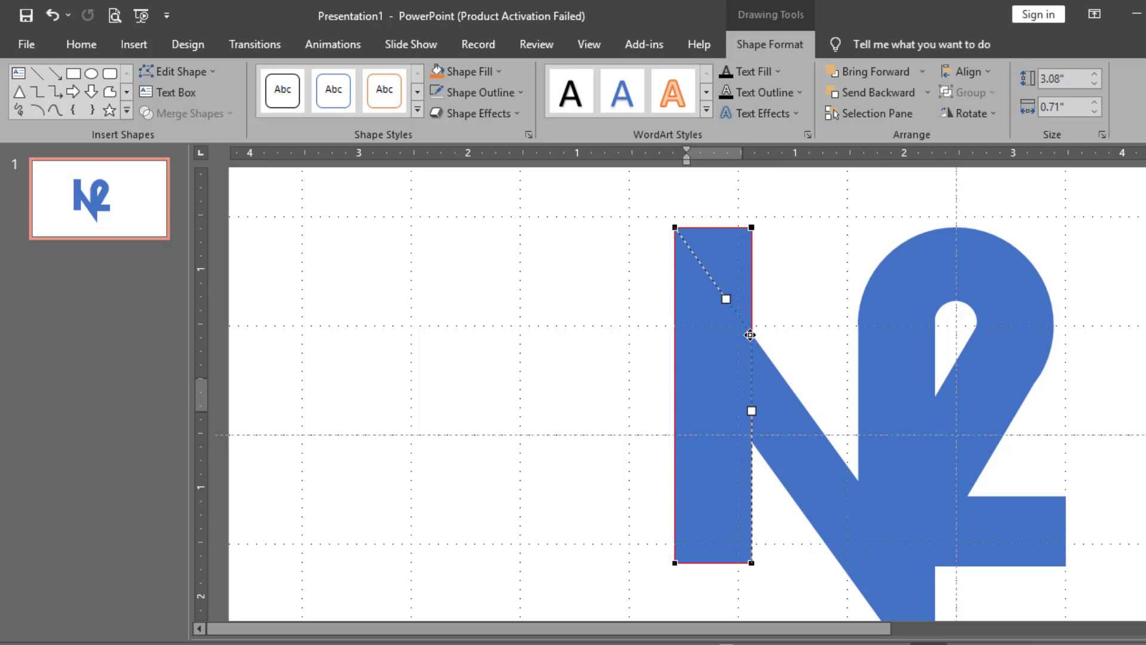
drag(750, 335, 750, 335)
click(782, 312)
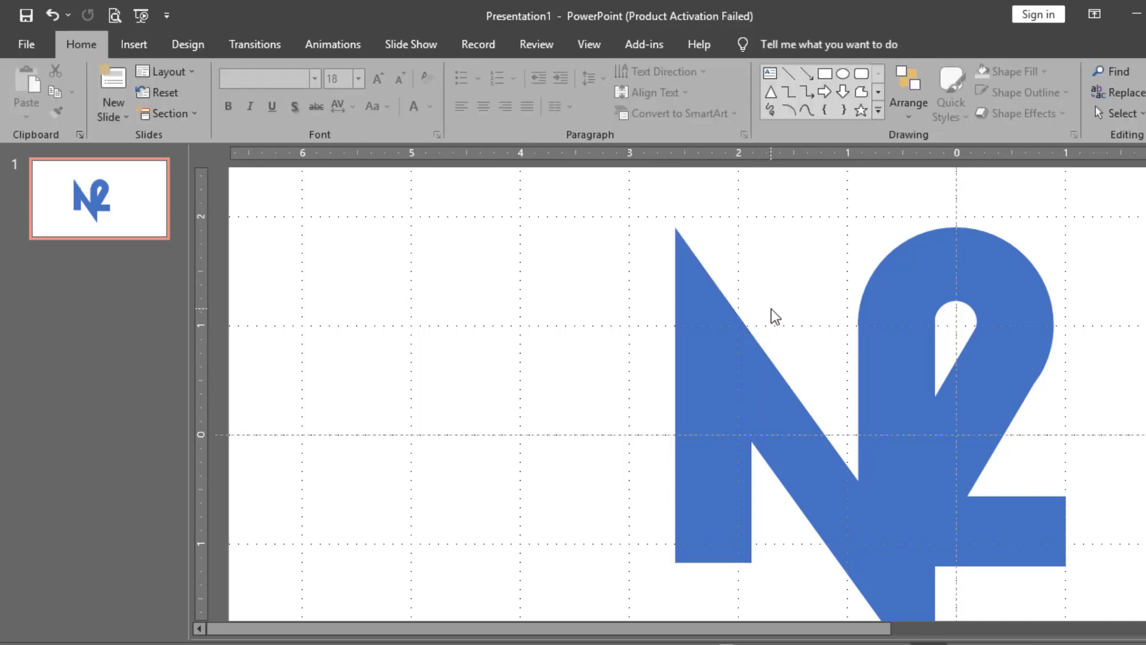
Union the N's left bar and diagonal stroke into a single N shape
scroll(660, 356, down, 2)
click(632, 389)
shift+click(604, 393)
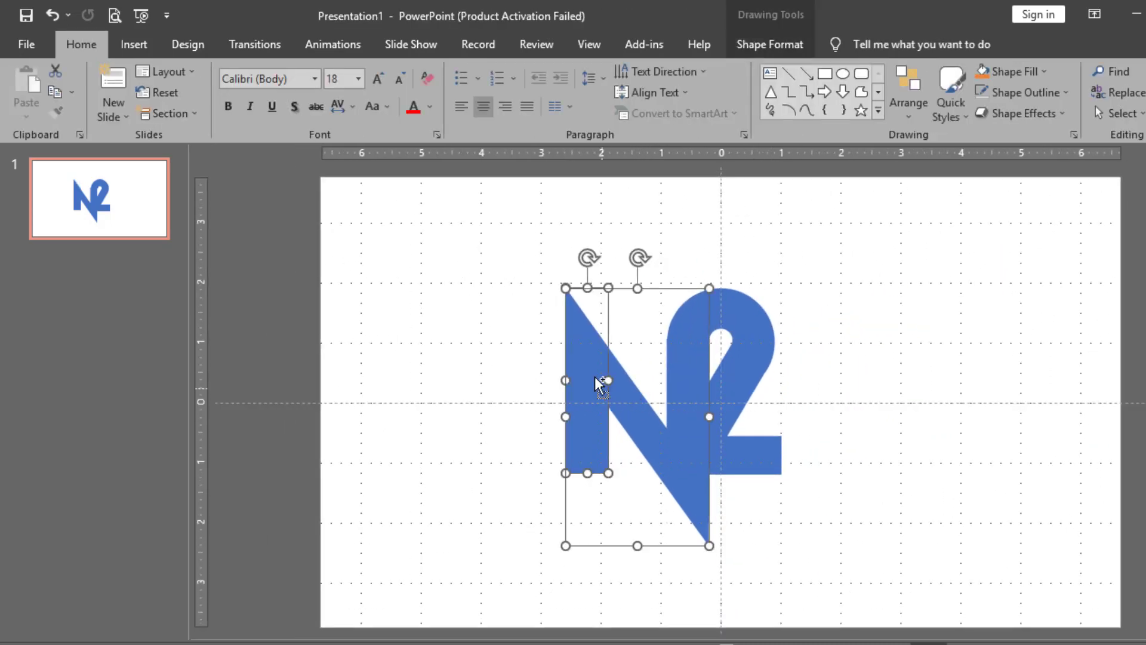
click(771, 44)
click(192, 113)
click(196, 137)
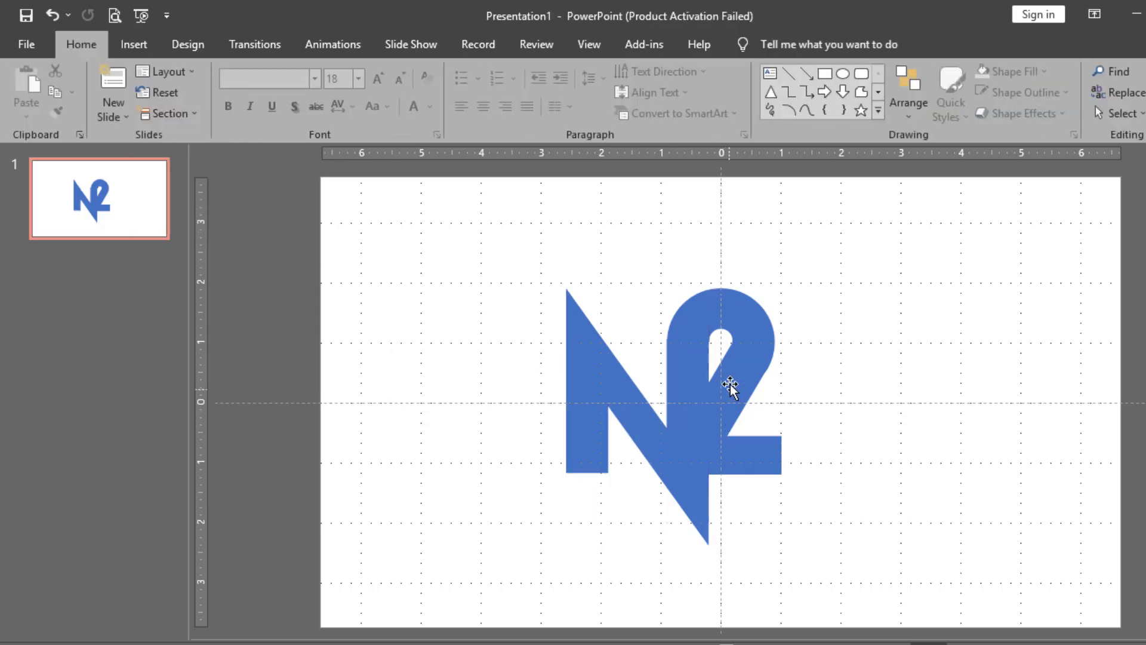
Fill the merged N with yellow
scroll(729, 376, up, 1)
click(664, 397)
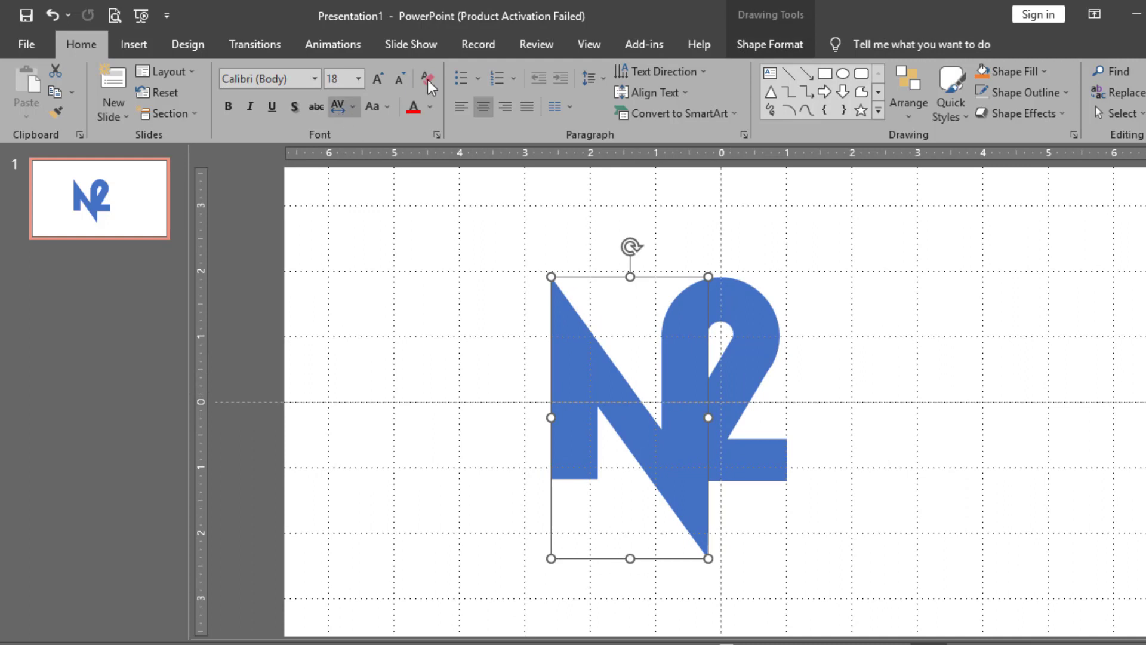
click(759, 40)
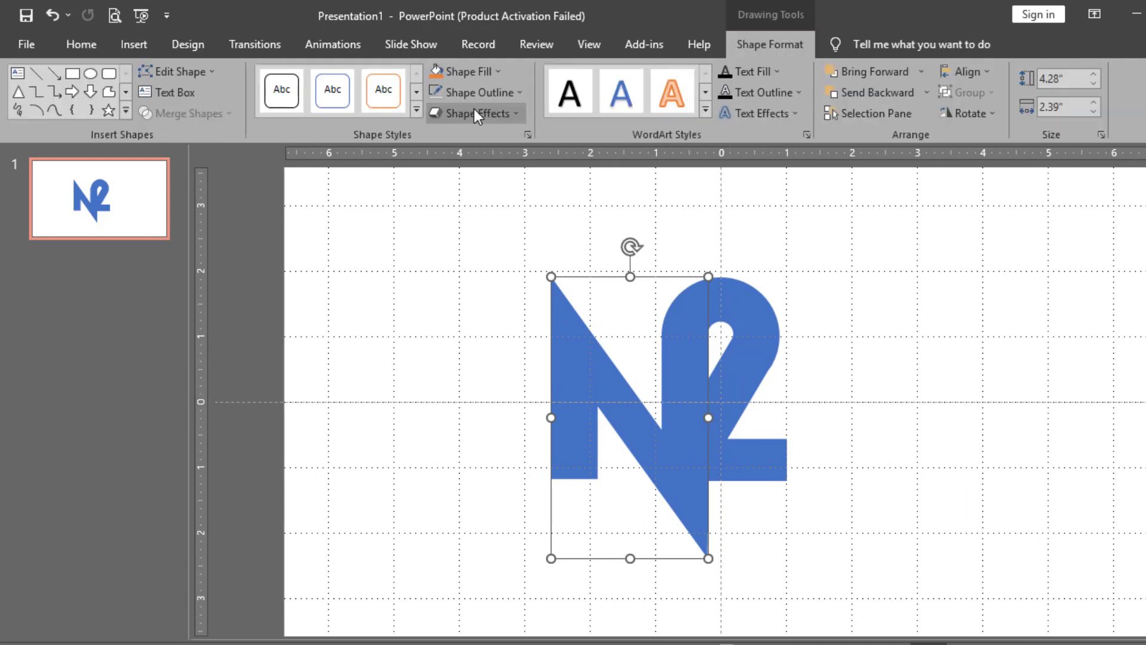
click(501, 73)
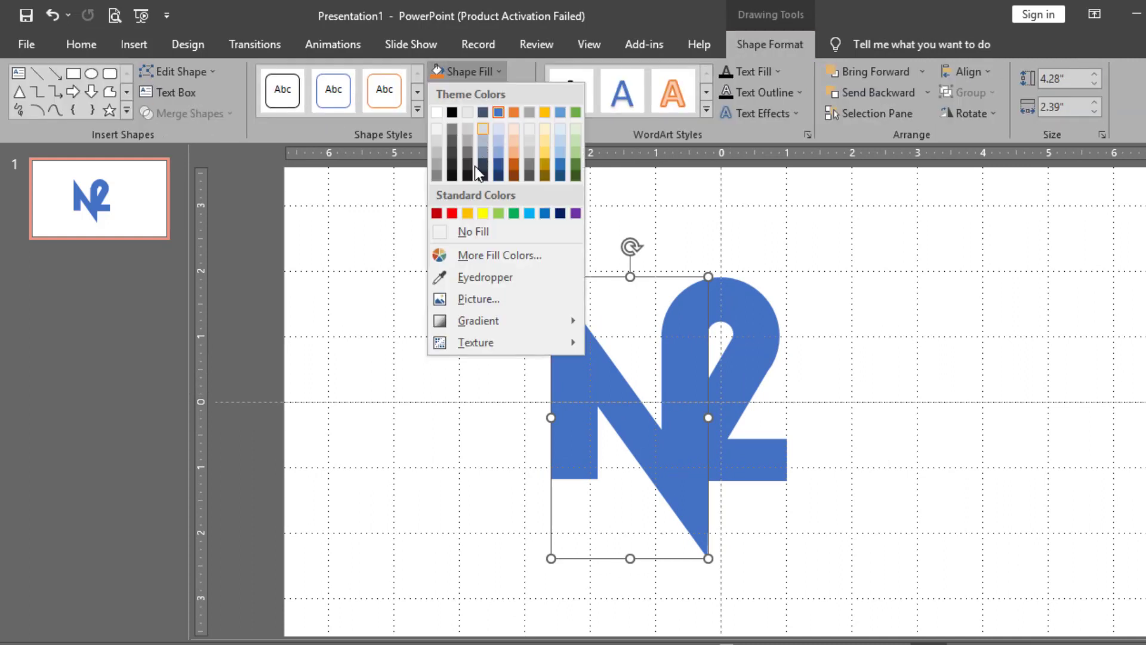
click(469, 213)
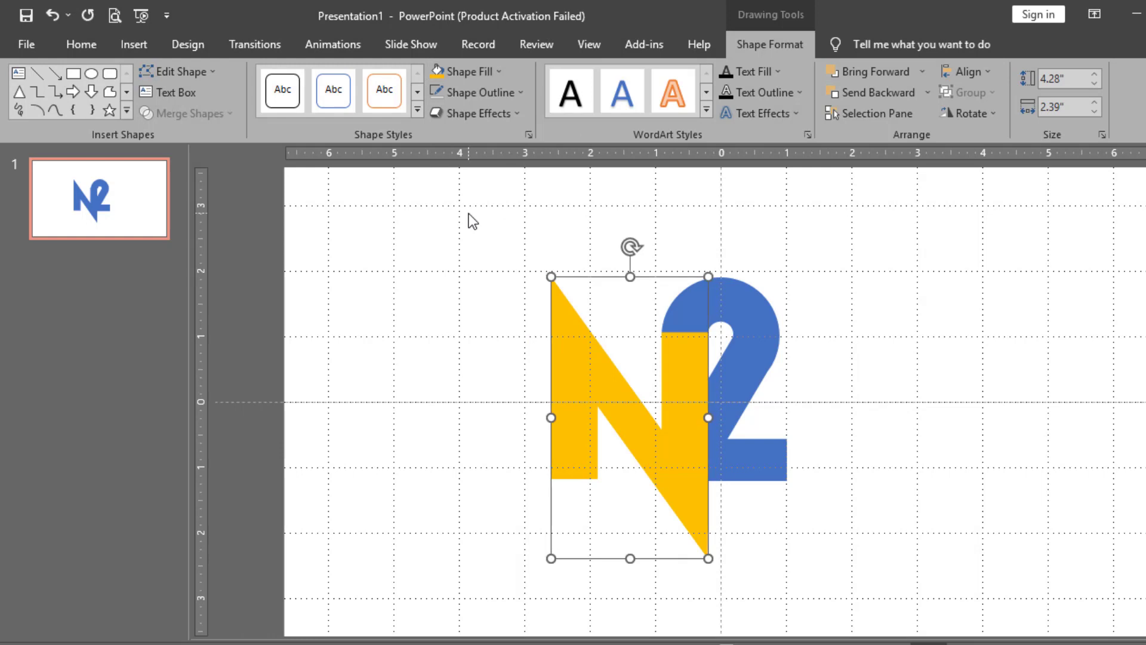
Change the 2's fill from blue to green
click(690, 308)
click(472, 71)
click(436, 70)
click(436, 71)
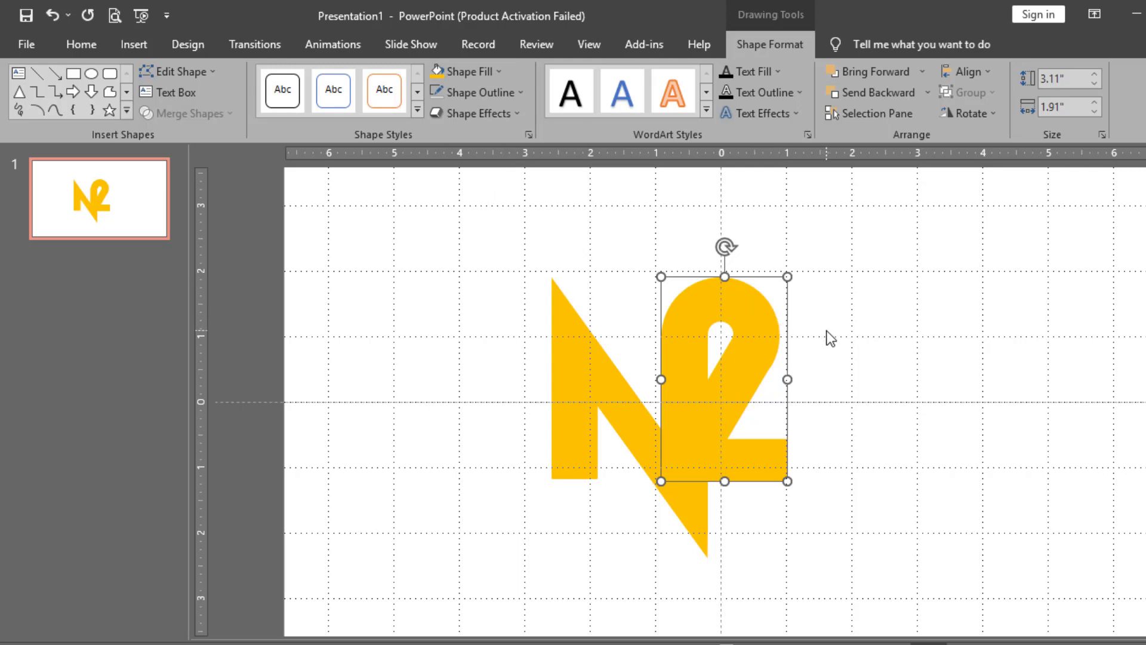
scroll(831, 338, up, 3)
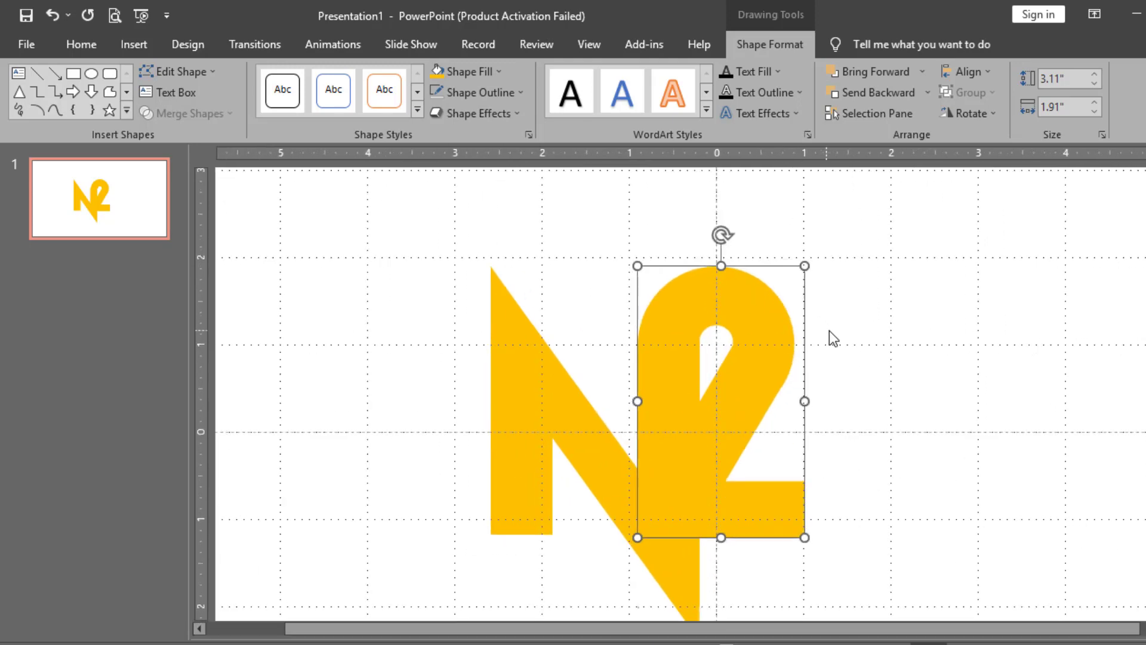
click(499, 71)
click(513, 213)
click(904, 341)
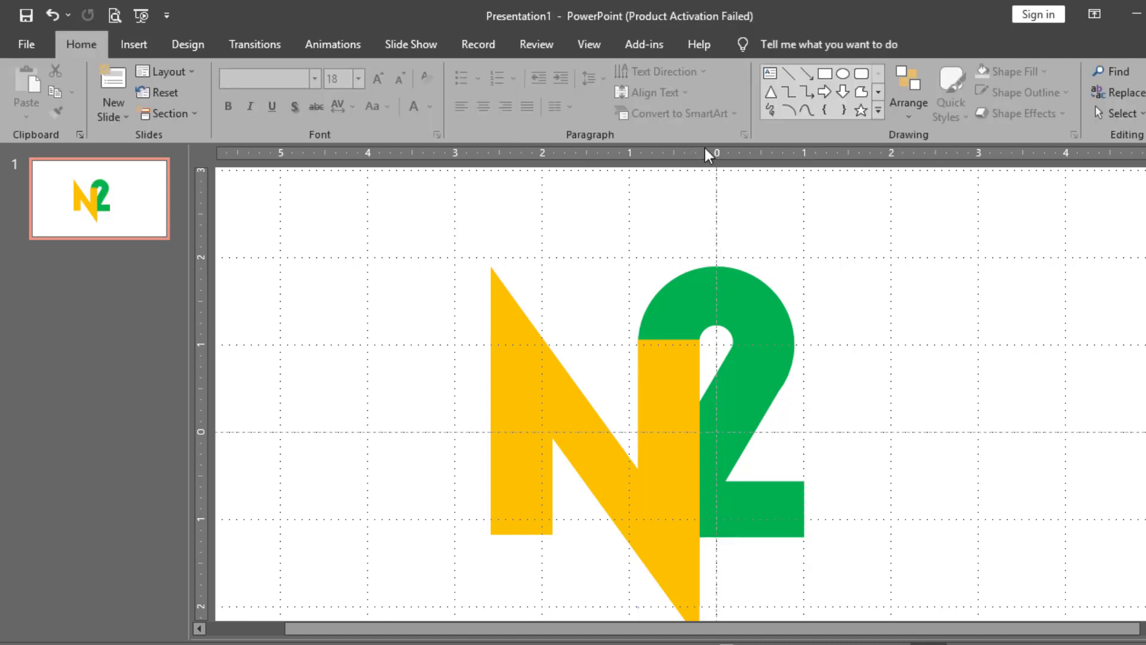
click(844, 74)
Draw a 0.13" circle on the 2's left edge and duplicate it into a column
mouse_move(834, 321)
mouse_down()
mouse_move(855, 341)
mouse_move(773, 379)
mouse_move(721, 424)
mouse_up()
scroll(720, 425, up, 6)
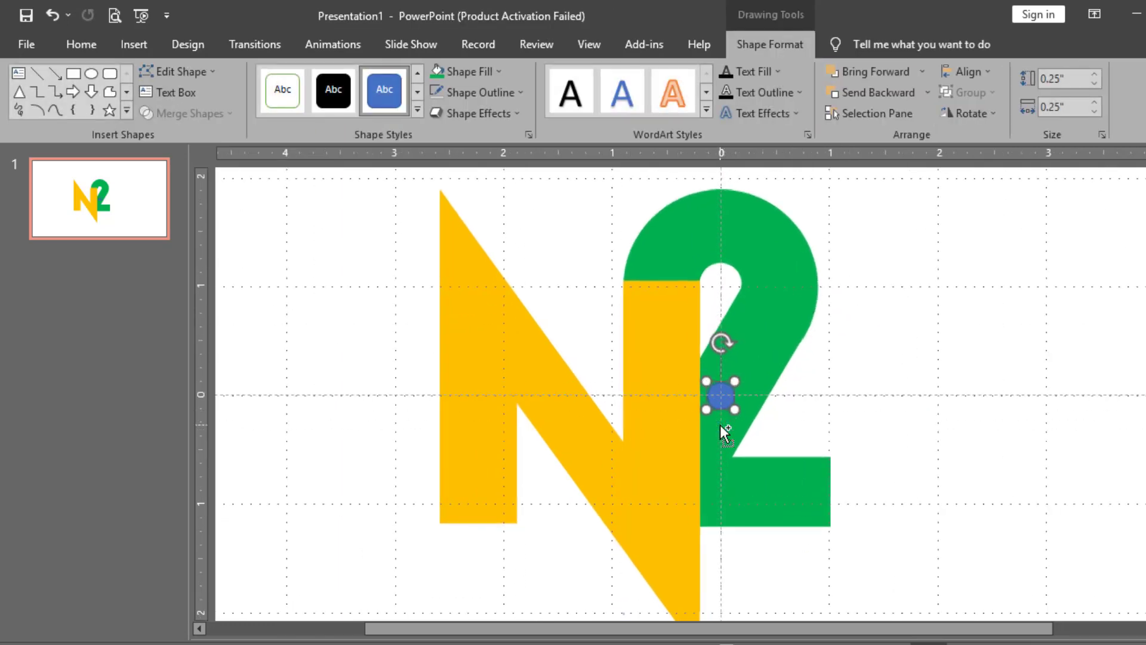
drag(744, 416, 719, 408)
key(ctrl+d)
key(ctrl+d)
key(ctrl+d)
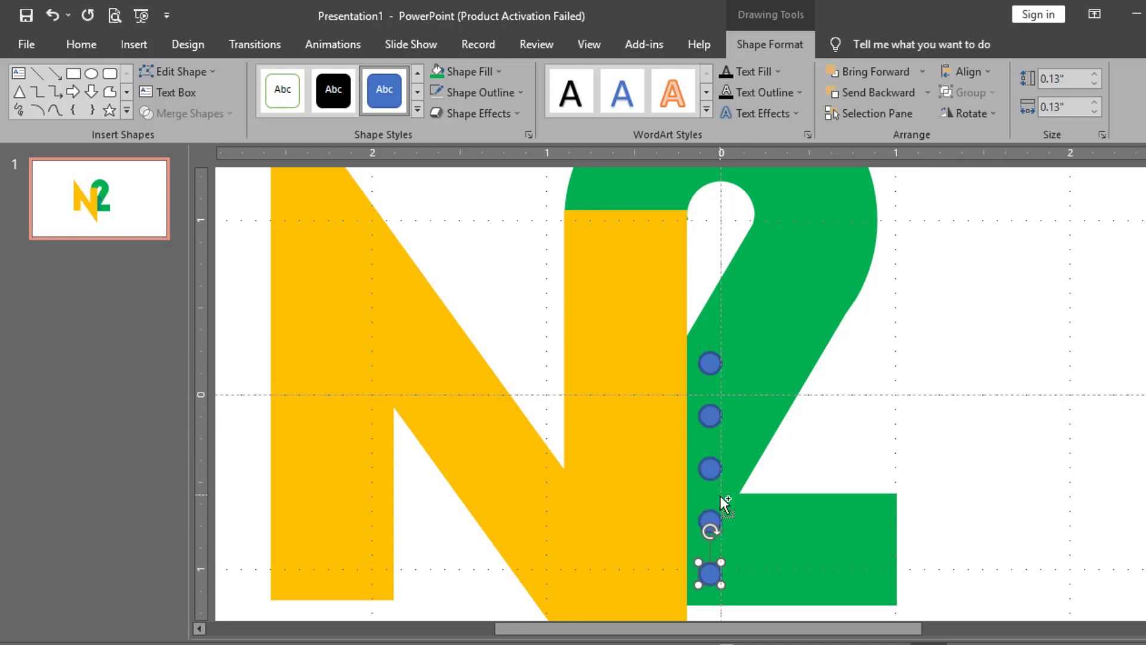
scroll(721, 494, down, 3)
Make 0.07" tiny dots and move copies beside the circles and near the 2's bottom
drag(720, 392, 759, 354)
key(ctrl+d)
key(ctrl+d)
key(ctrl+d)
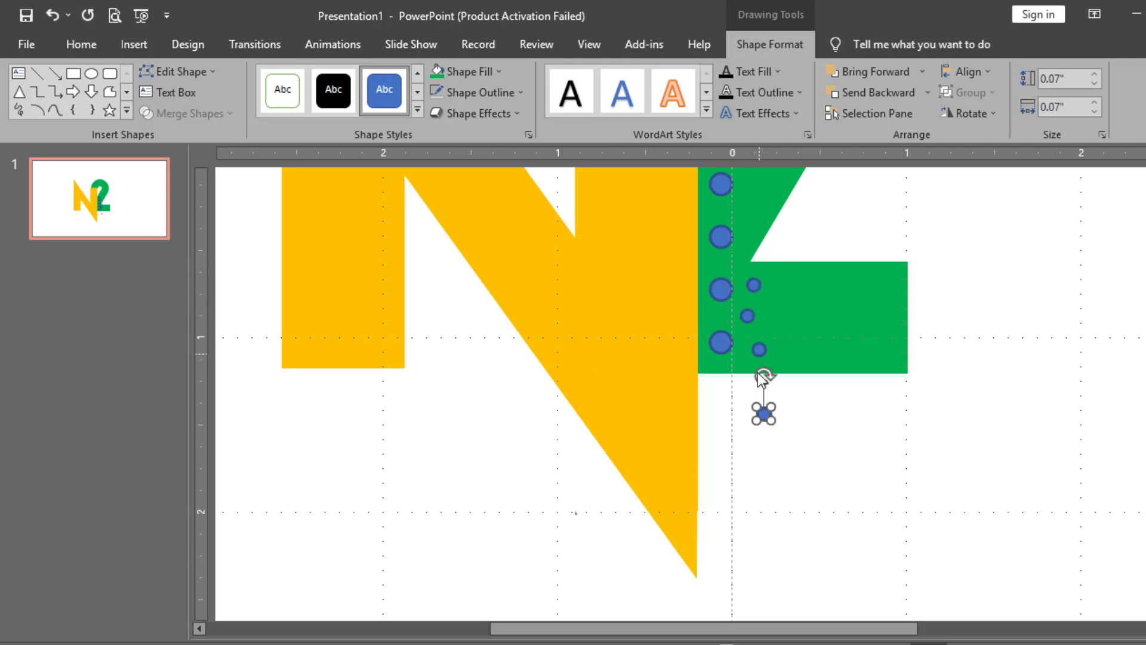
drag(765, 414, 751, 206)
scroll(753, 208, up, 1)
scroll(752, 206, up, 4)
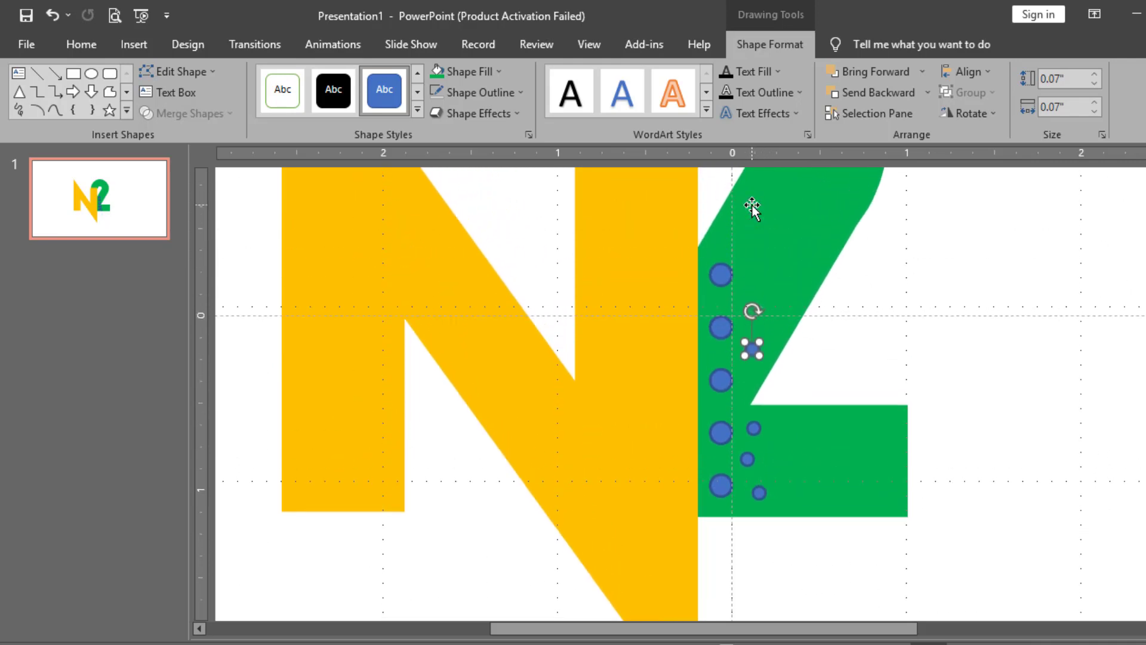
key(ctrl+d)
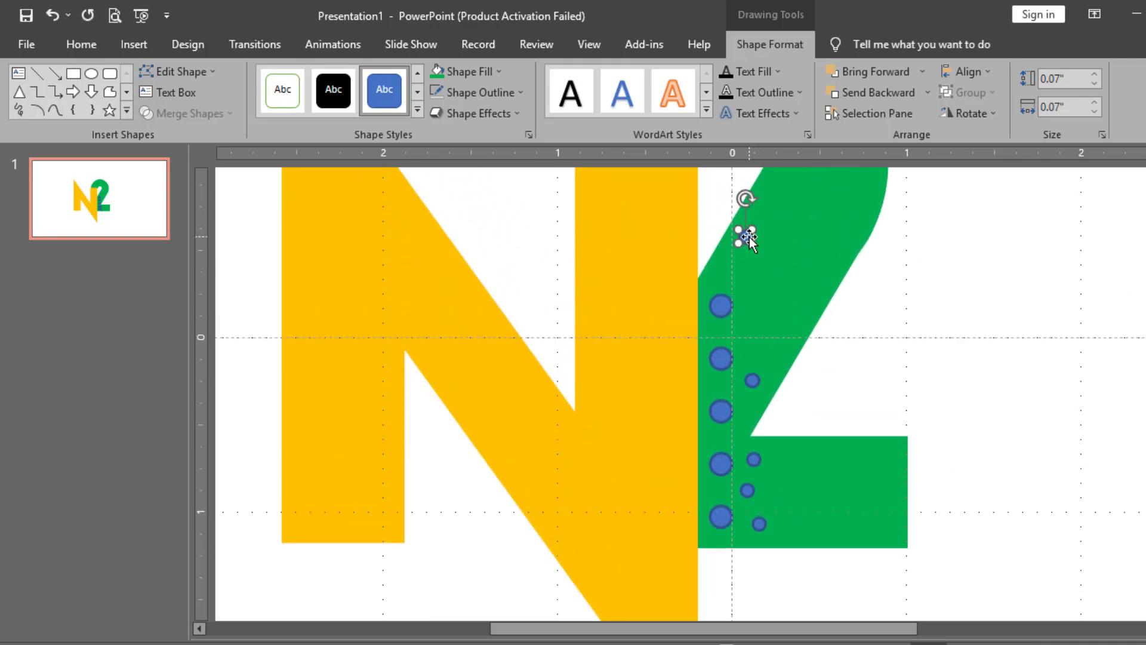
scroll(751, 245, up, 5)
drag(721, 397, 730, 595)
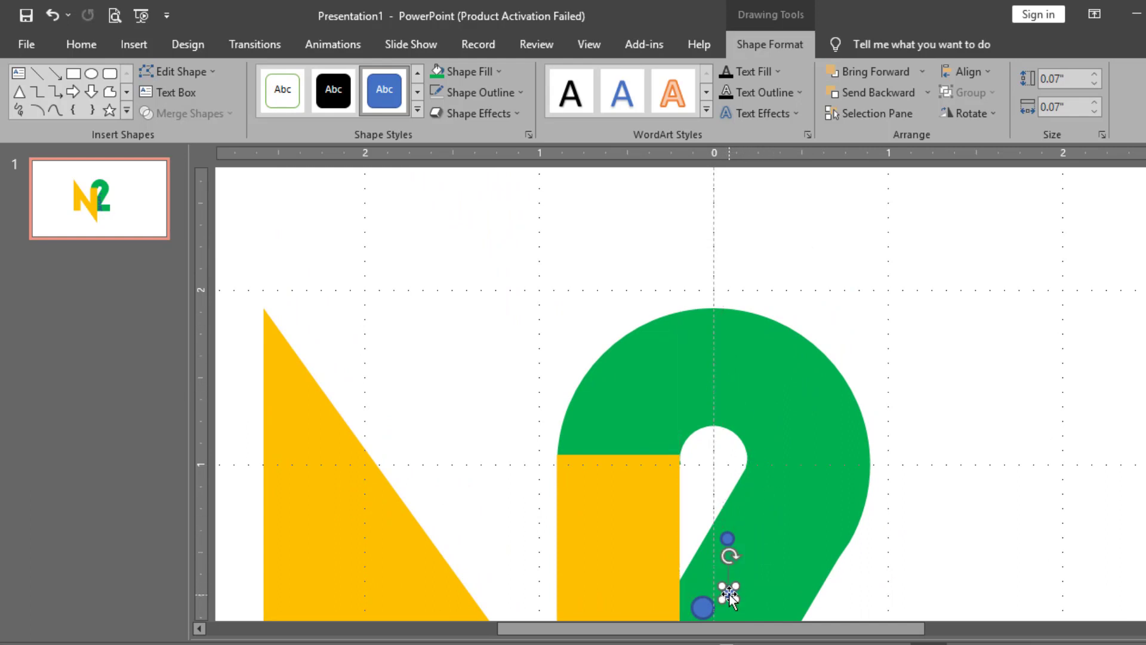
Add another tiny dot and move the top dot higher up the 2's stroke
scroll(732, 567, down, 5)
scroll(773, 454, down, 1)
key(ctrl+d)
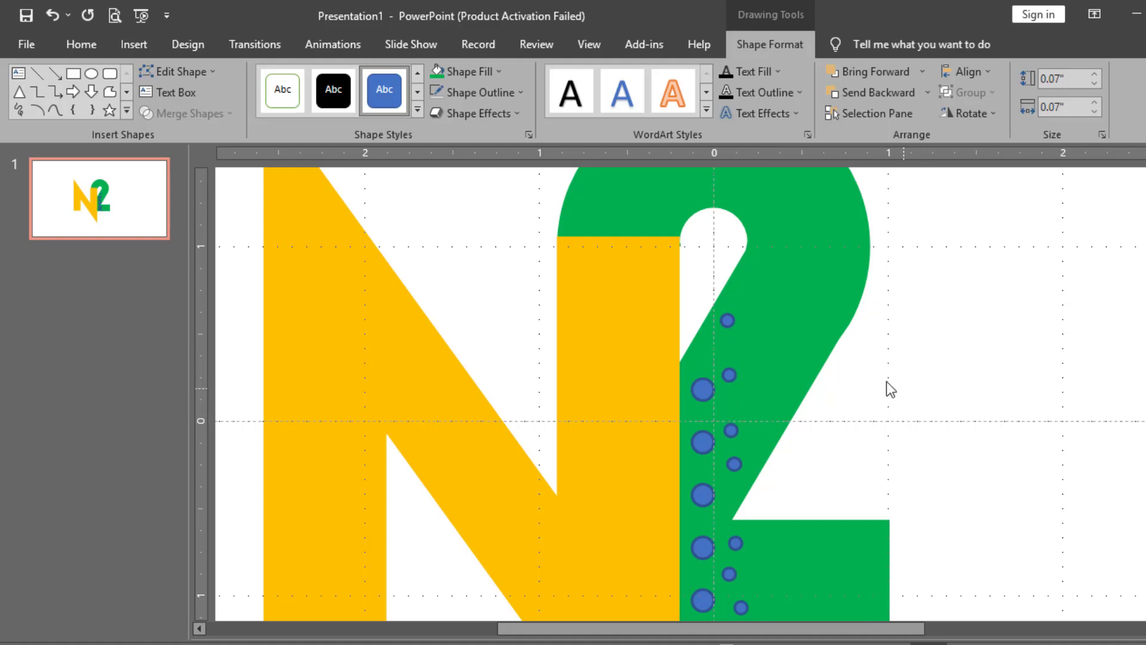
click(901, 392)
click(727, 319)
drag(706, 346, 765, 433)
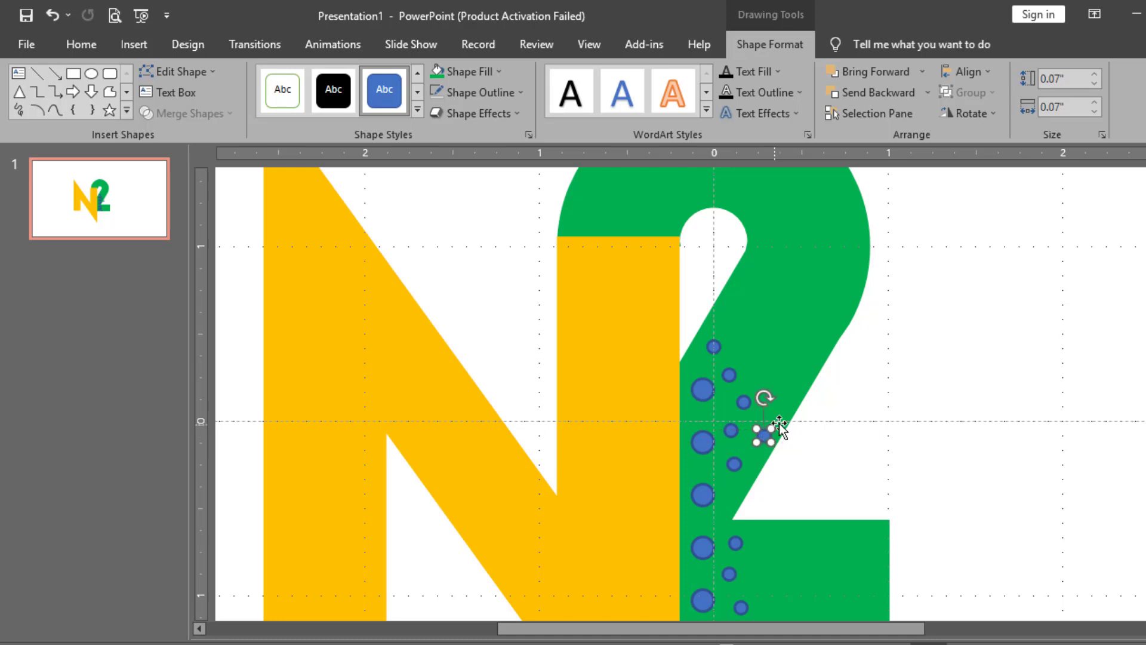
scroll(783, 425, down, 7)
click(772, 410)
scroll(743, 383, up, 2)
scroll(743, 383, up, 2)
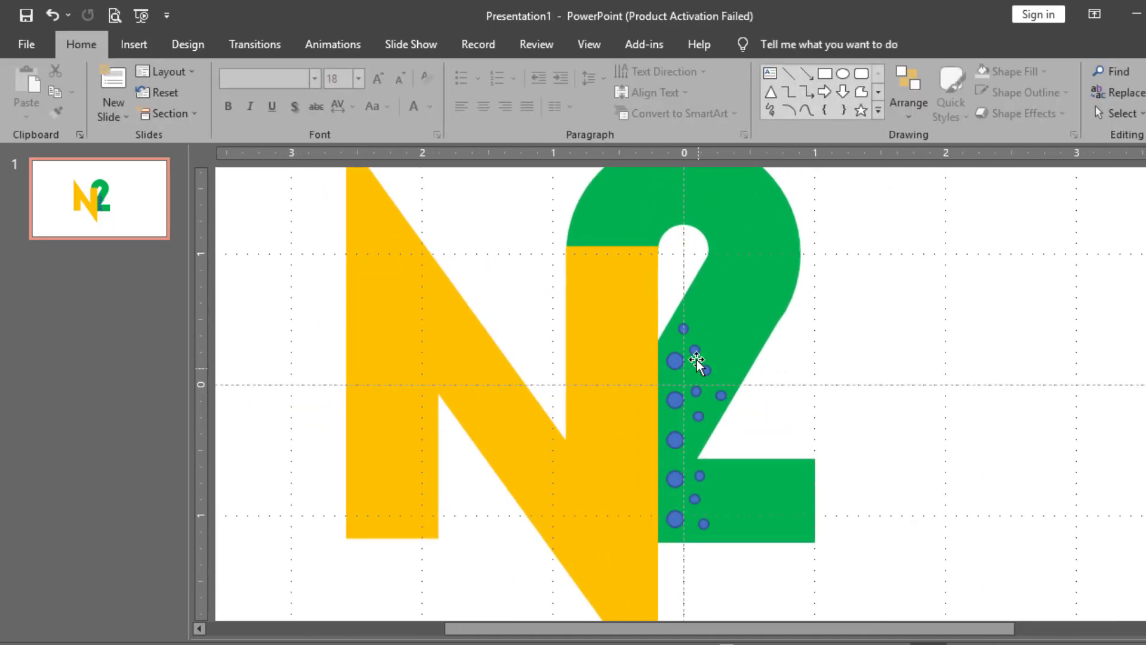
Select the 2 with all its circles and dots and Fragment them into pieces
click(686, 328)
shift+click(696, 349)
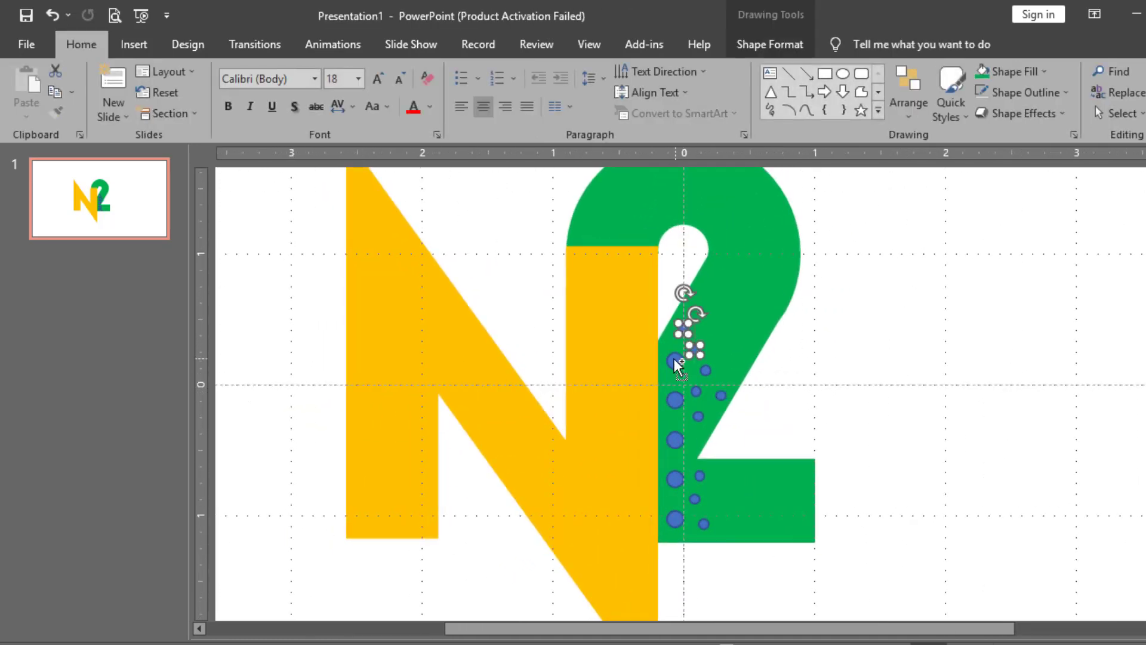
shift+click(691, 391)
shift+click(677, 397)
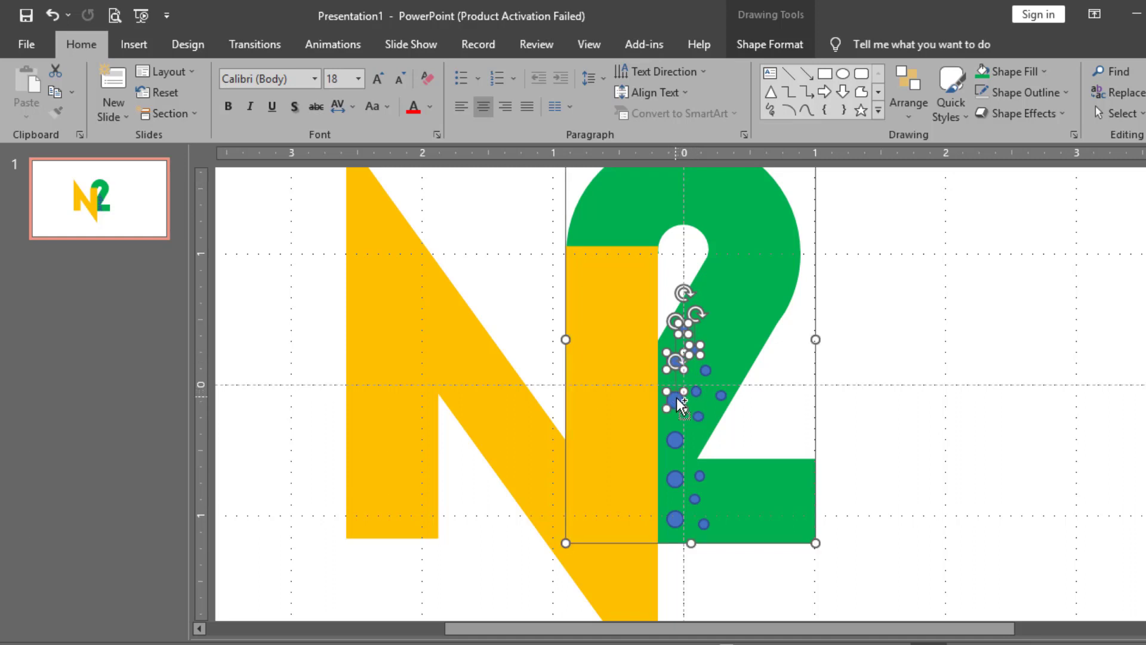
shift+click(697, 390)
shift+click(707, 369)
shift+click(721, 396)
shift+click(700, 413)
shift+click(676, 440)
shift+click(675, 476)
shift+click(700, 476)
shift+click(694, 499)
shift+click(675, 518)
shift+click(702, 524)
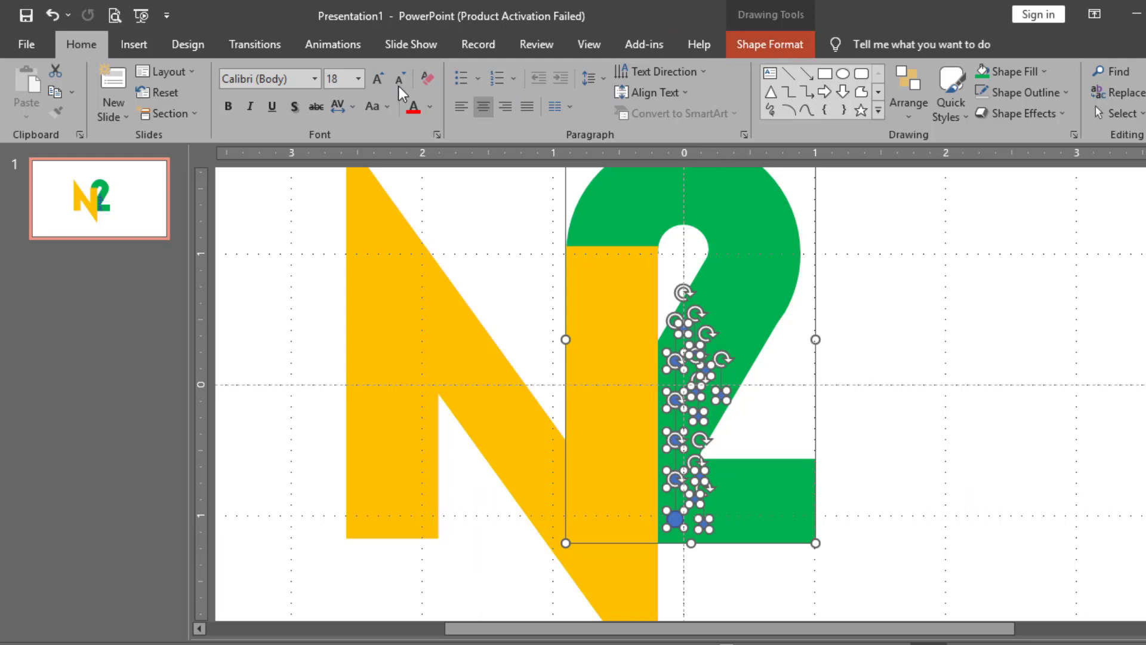
click(770, 44)
click(229, 113)
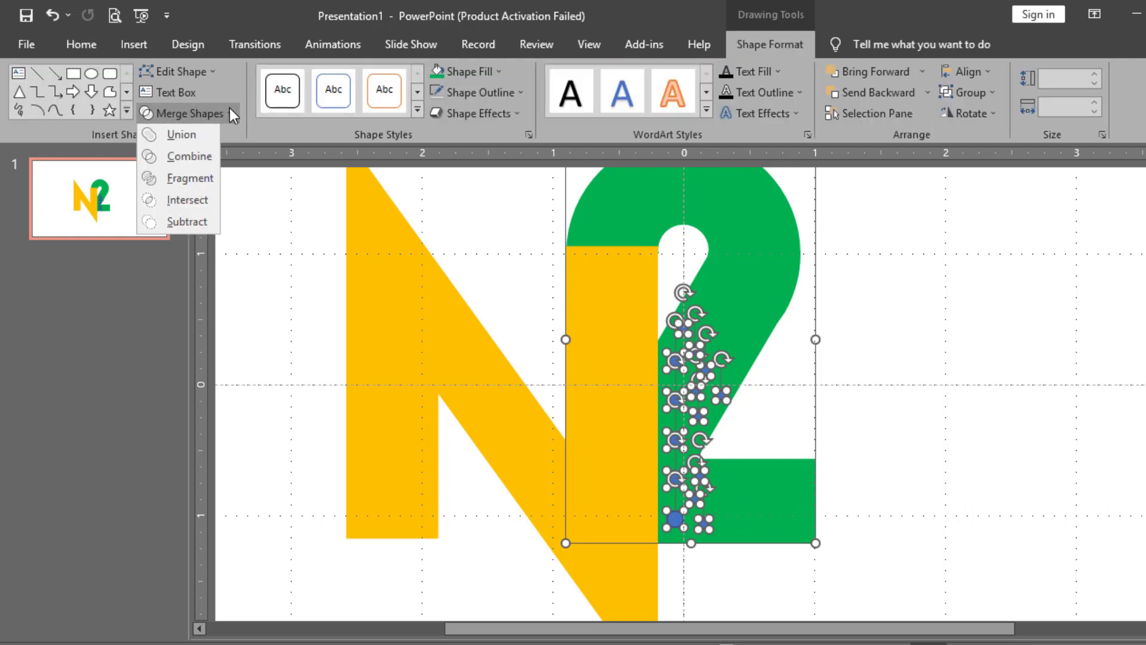
click(195, 178)
click(896, 377)
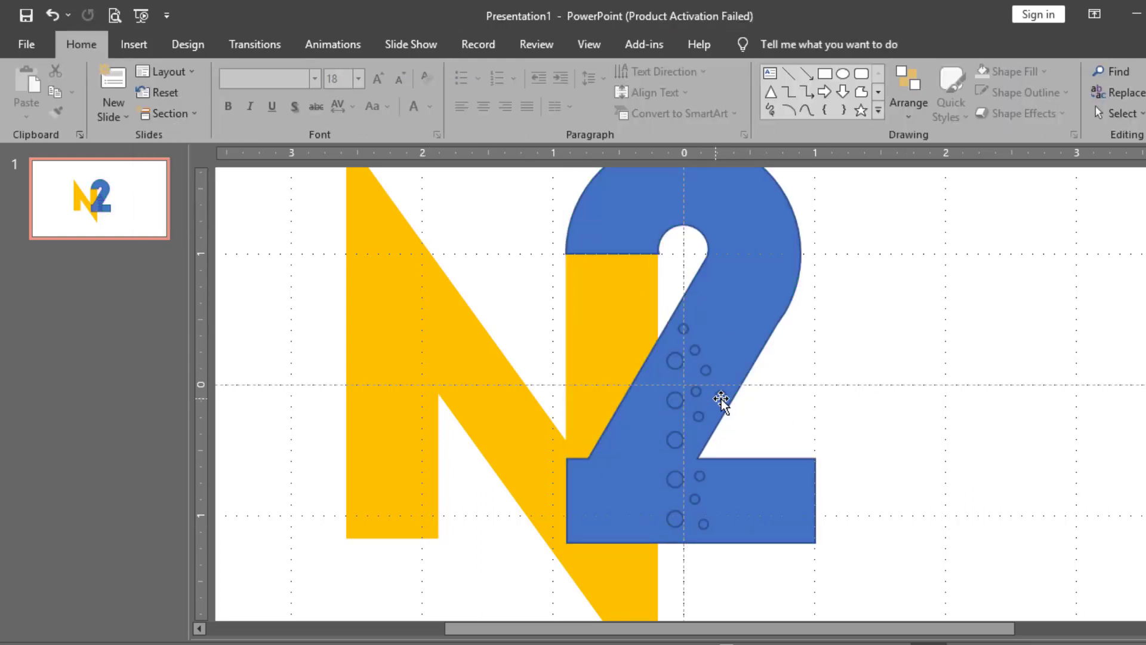
Delete three circle pieces to punch holes in the 2, then select the 2
click(721, 394)
key(Delete)
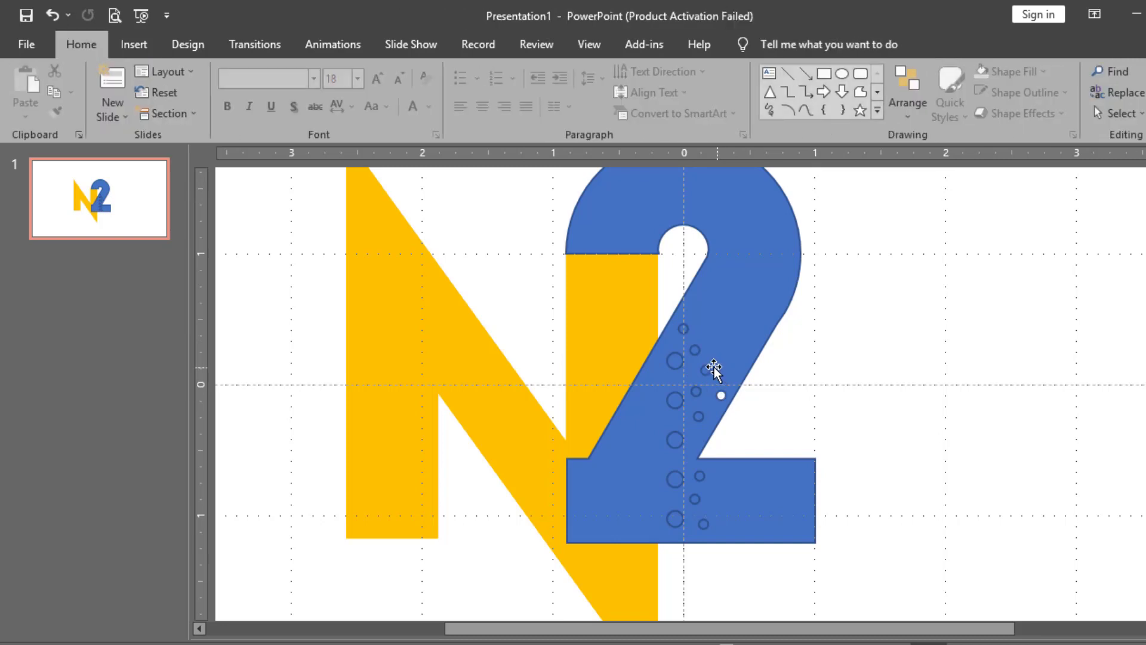
click(705, 369)
click(706, 370)
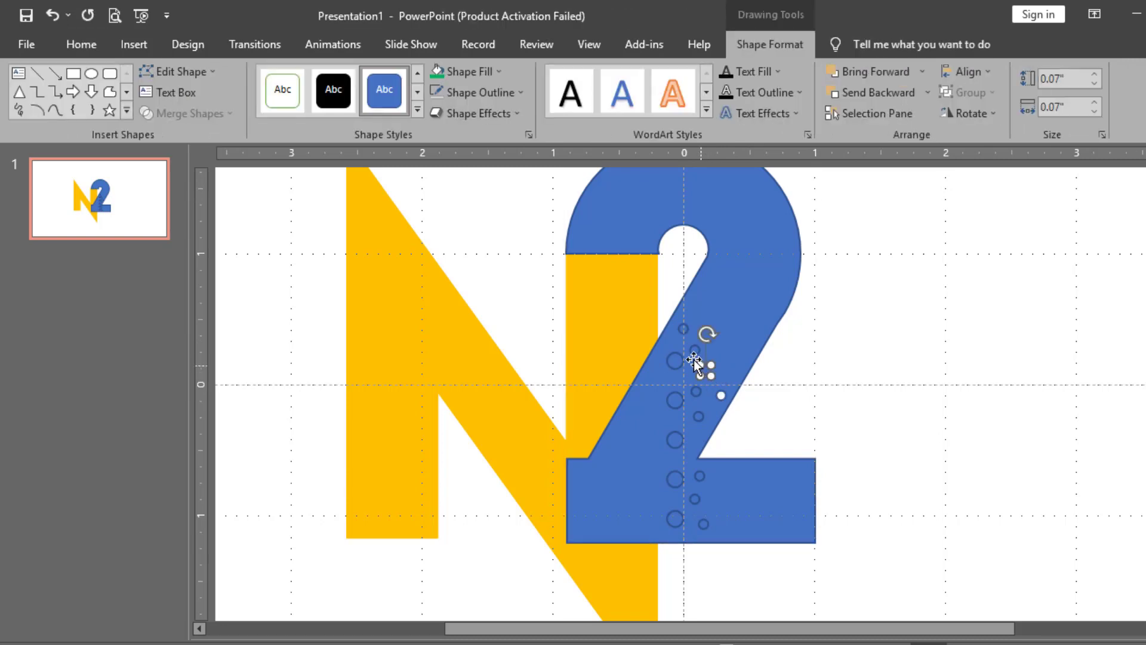
key(Delete)
click(695, 352)
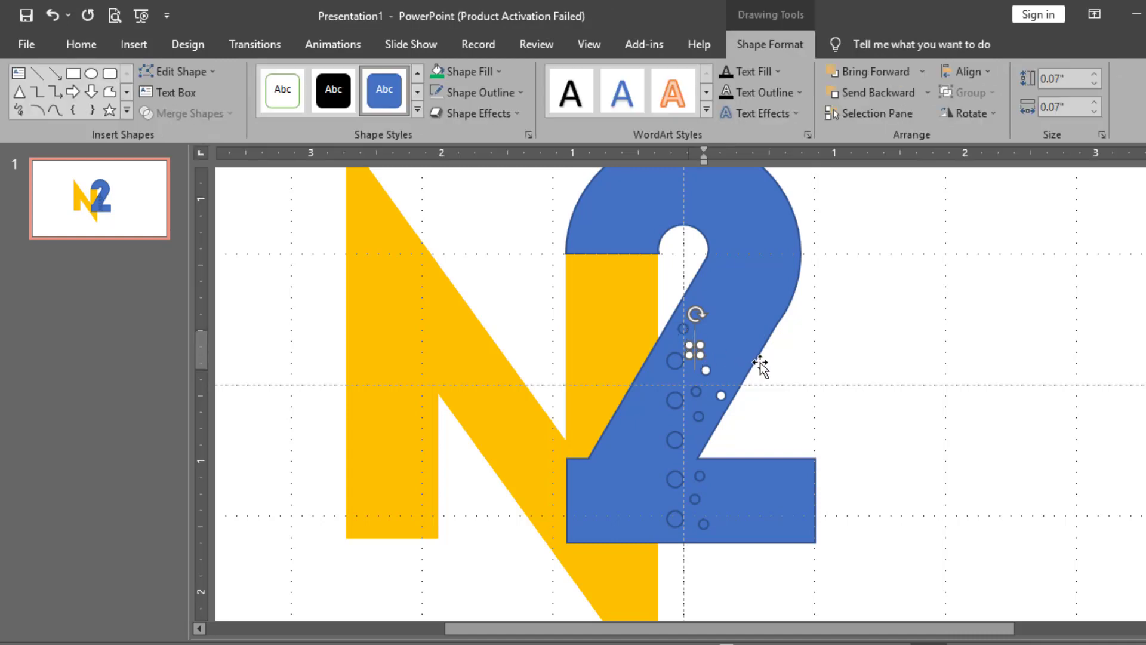
key(Delete)
click(695, 349)
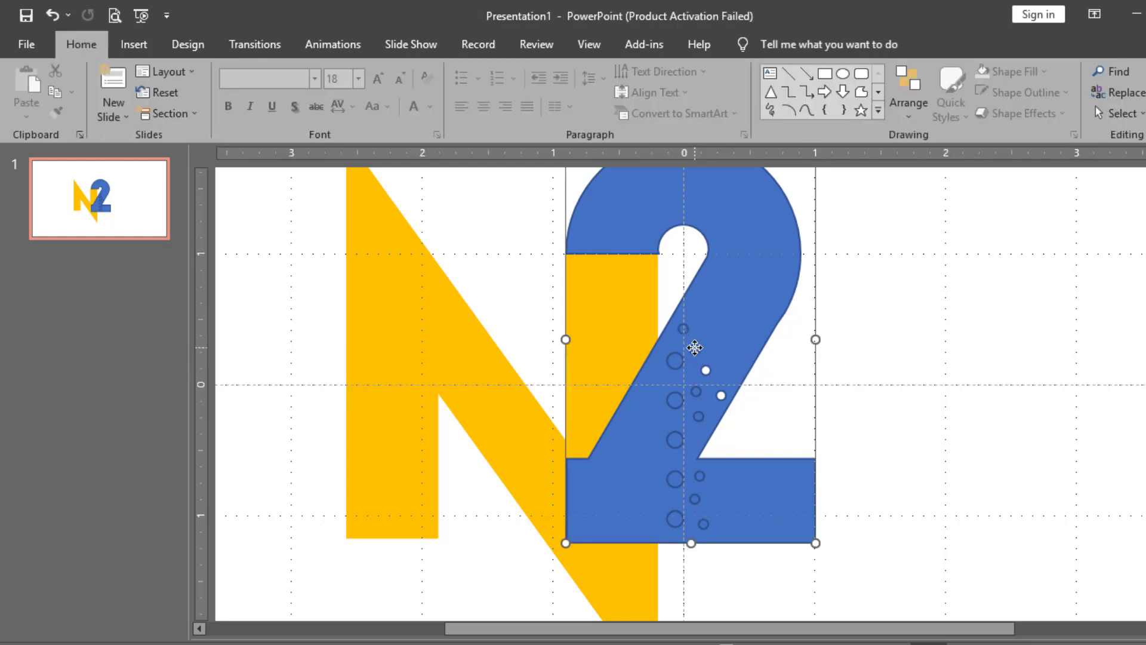
Move the 2 aside and delete the leftover small circles beneath it
drag(695, 349, 986, 326)
drag(756, 577, 637, 253)
key(Delete)
Place the 2 back over the N's right stroke and nudge it slightly down and left
drag(957, 360, 680, 367)
click(764, 45)
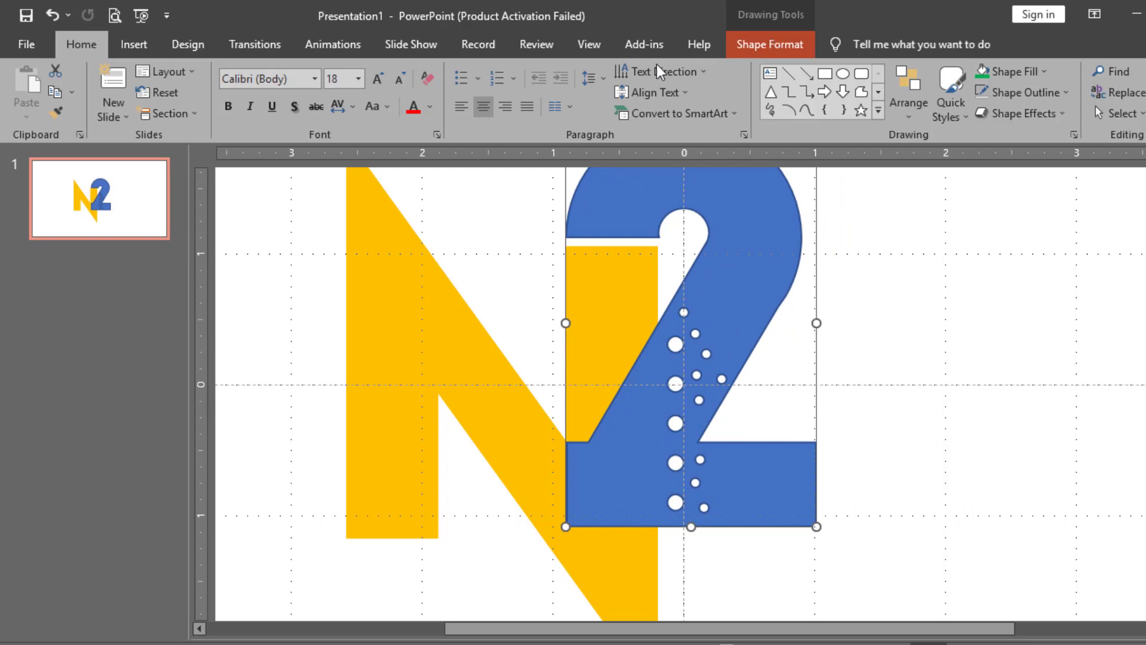
key(ctrl+z)
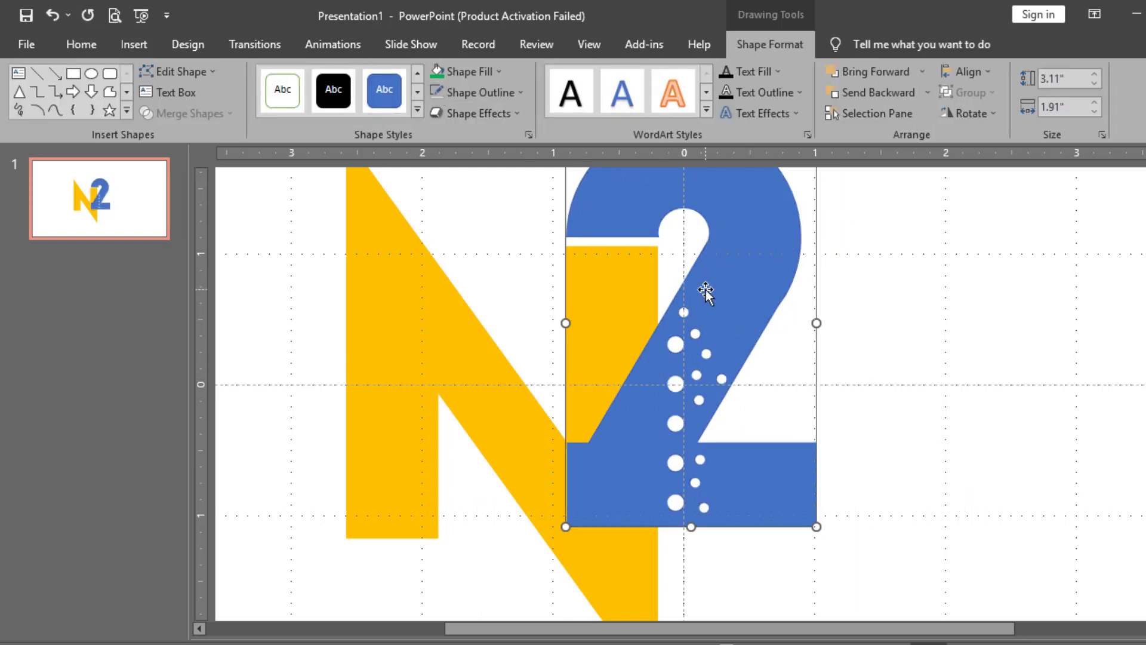
drag(697, 286, 697, 290)
key(Down)
key(Down)
key(Down)
key(Down)
key(Down)
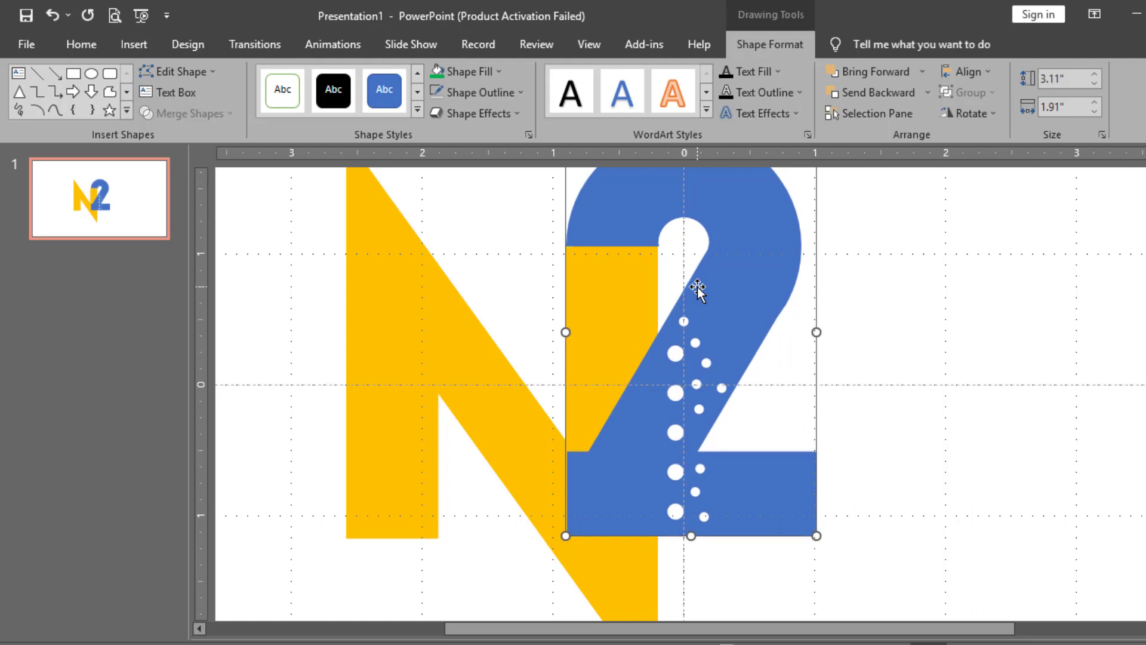
drag(697, 290, 695, 291)
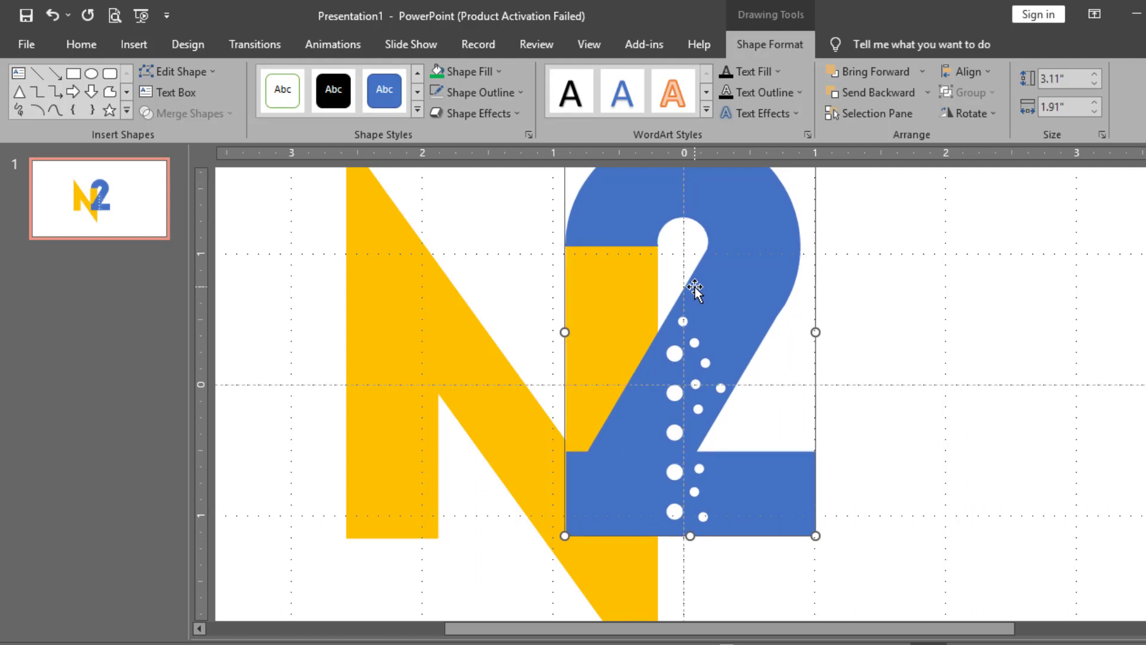
Fill the 2 with gold yellow and send it behind the N
click(501, 69)
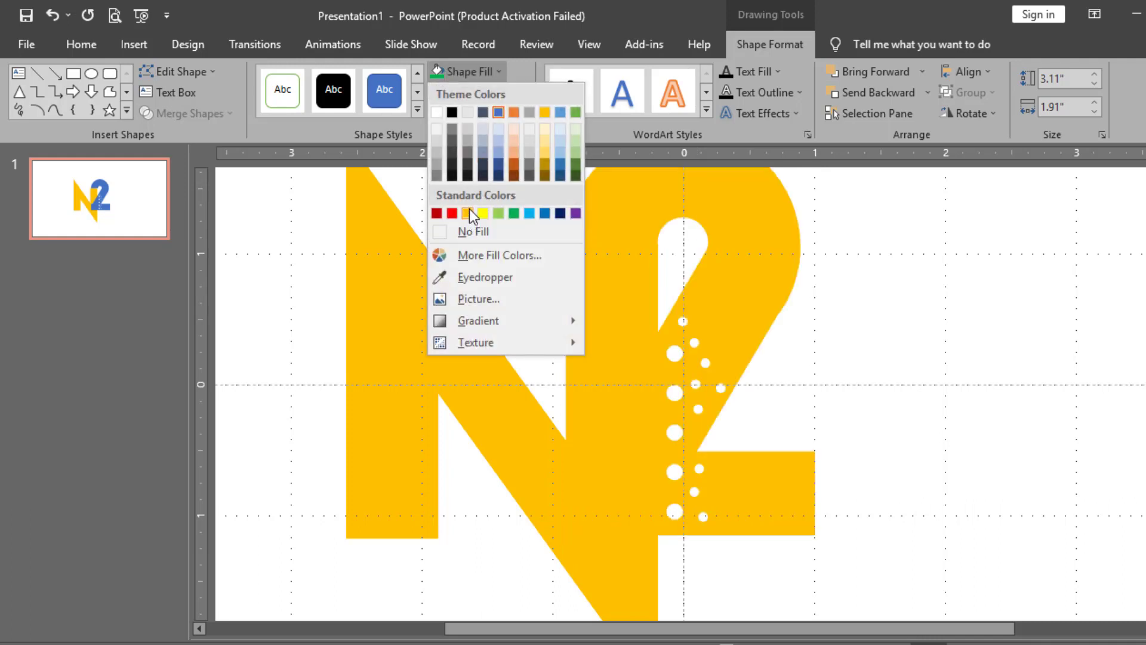
click(468, 213)
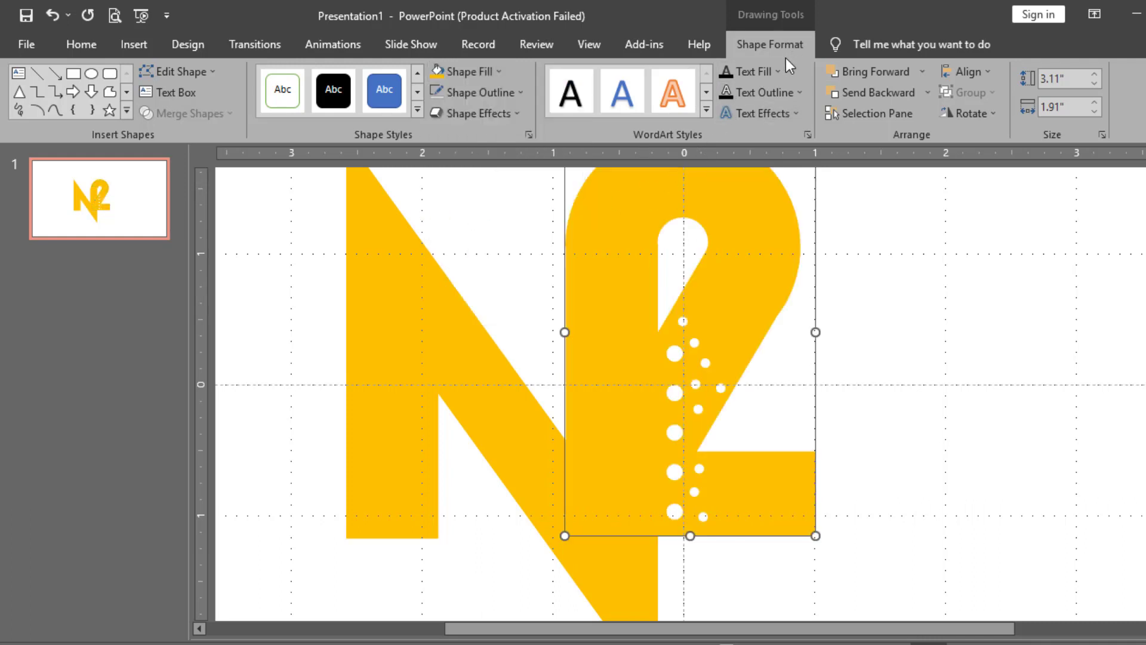
click(927, 93)
click(919, 133)
click(890, 341)
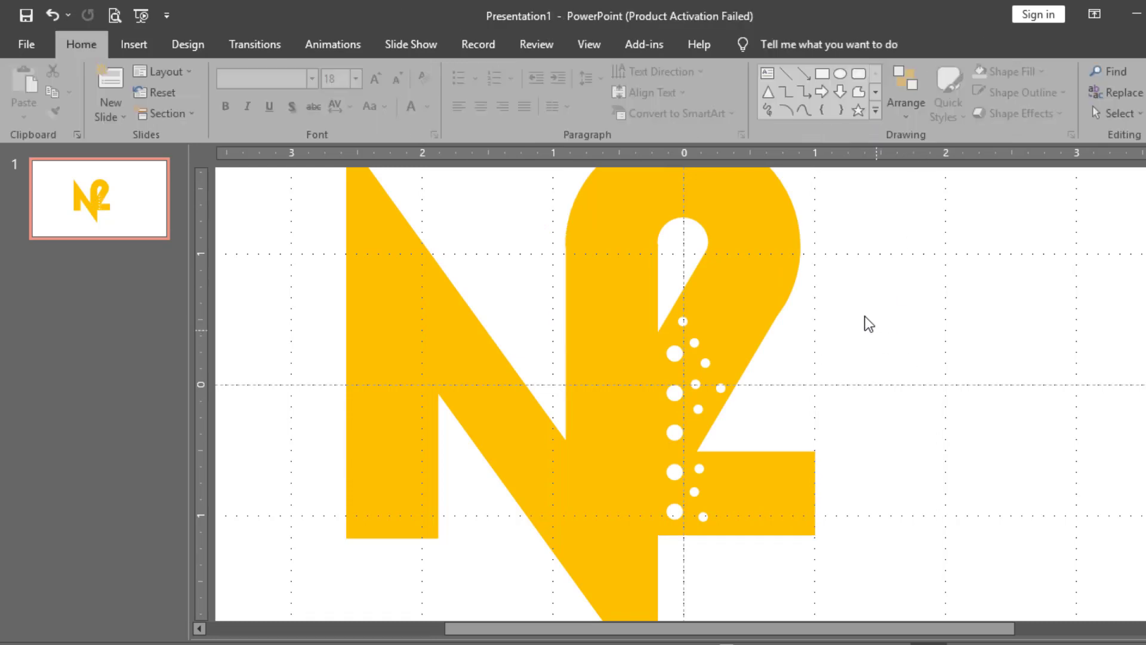
Group the N and the 2 into one N2 monogram with Ctrl+G
click(709, 350)
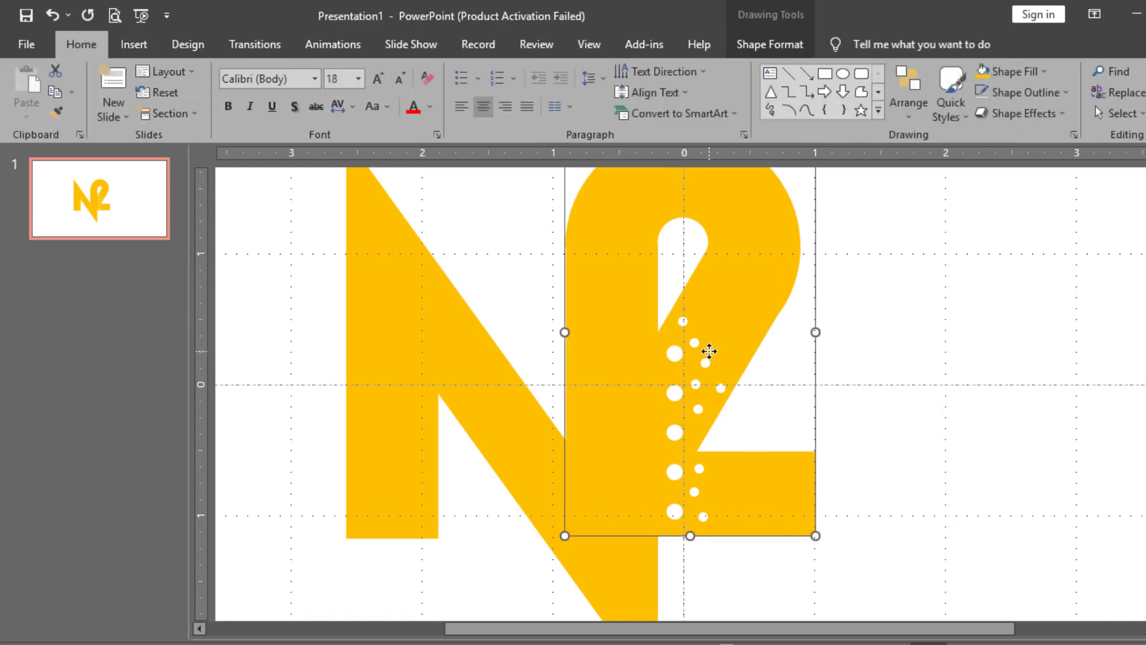
scroll(711, 354, down, 3)
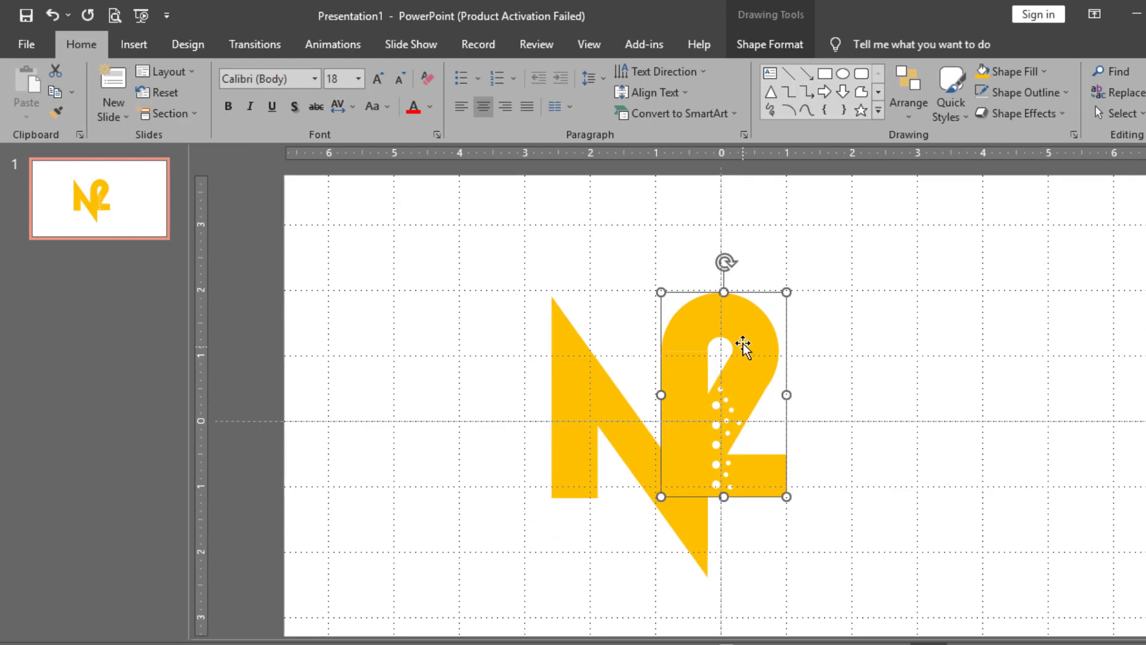
click(681, 384)
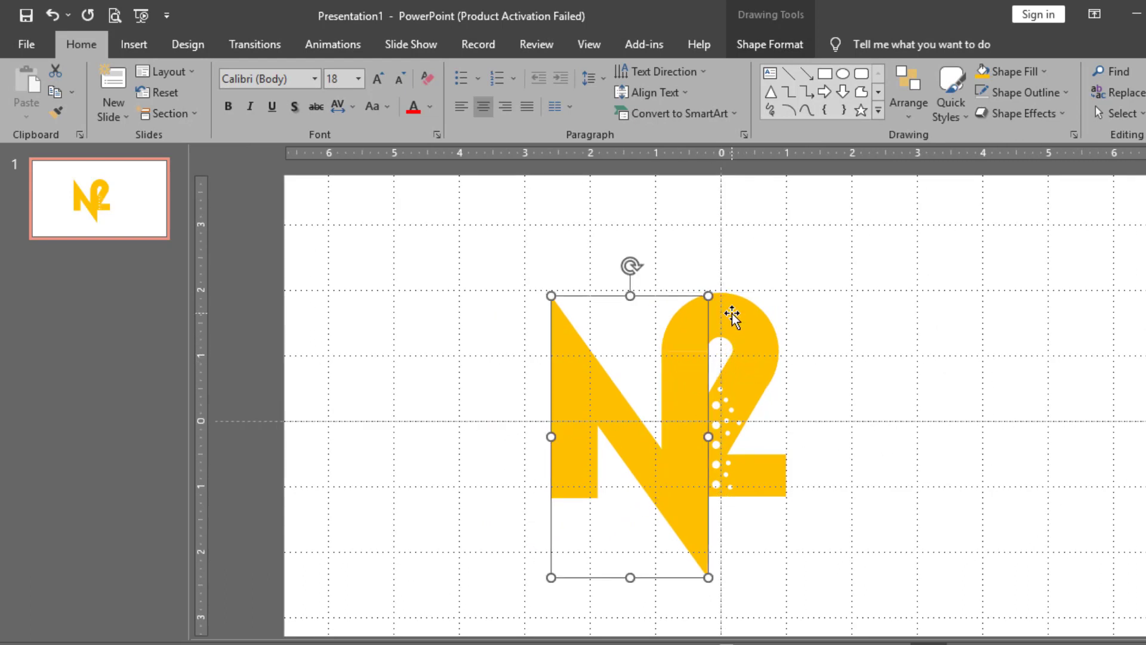
click(995, 284)
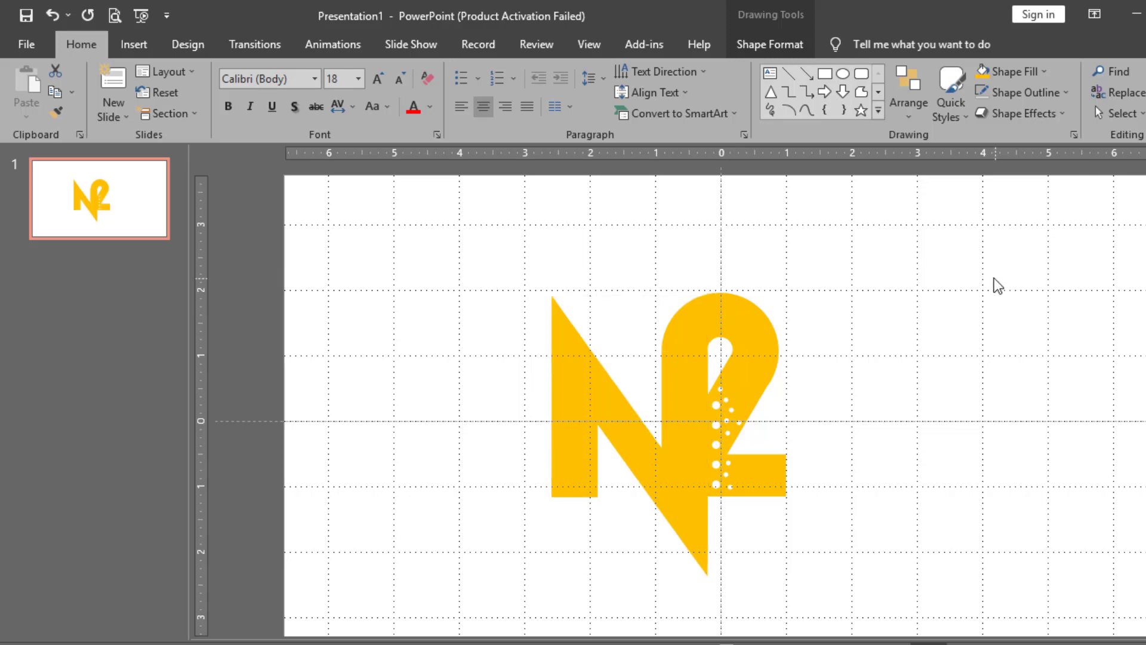
click(699, 344)
shift+click(722, 322)
key(ctrl+g)
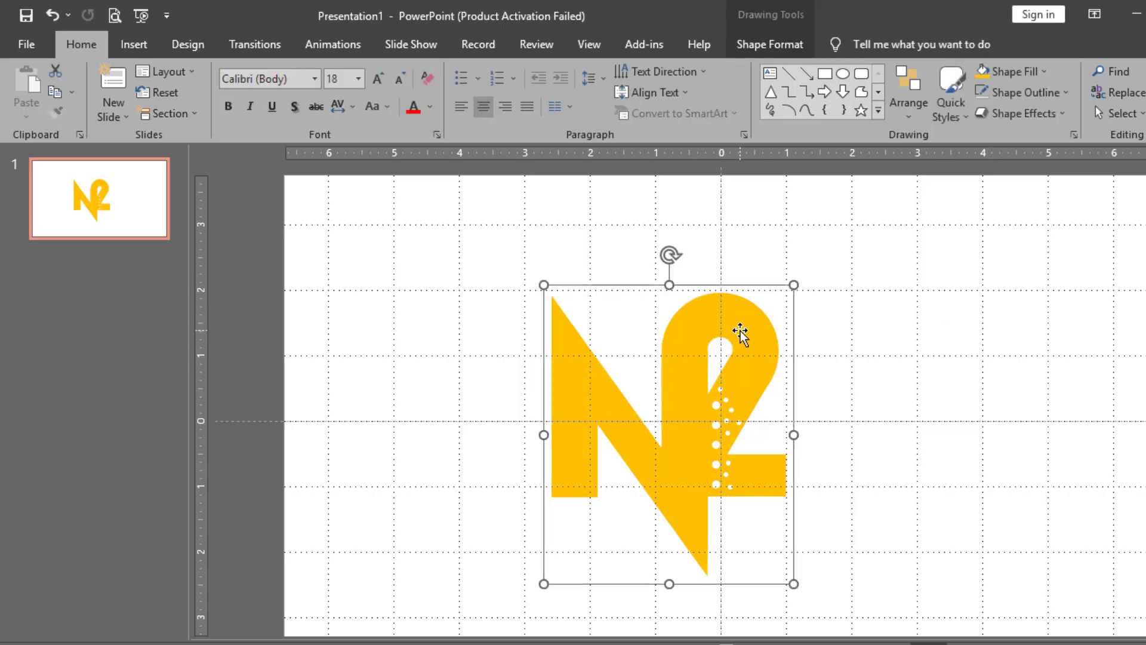
scroll(742, 333, down, 3)
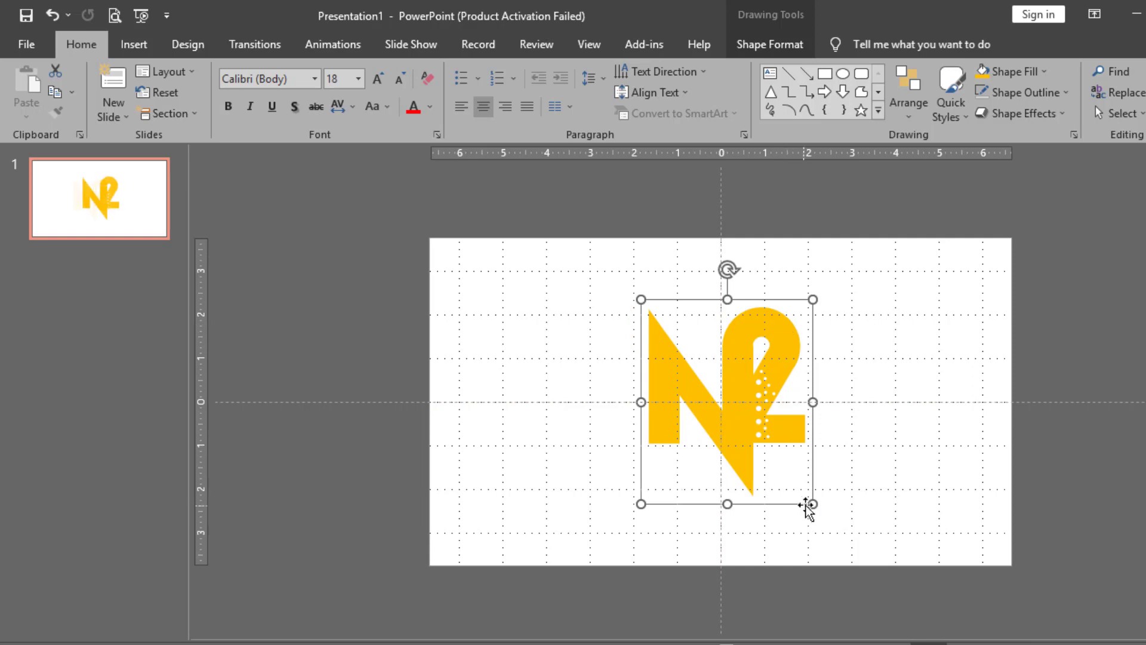
Shrink the N2 monogram, move it down-right, and turn off the gridlines
drag(809, 501, 764, 449)
drag(740, 379, 753, 401)
click(590, 45)
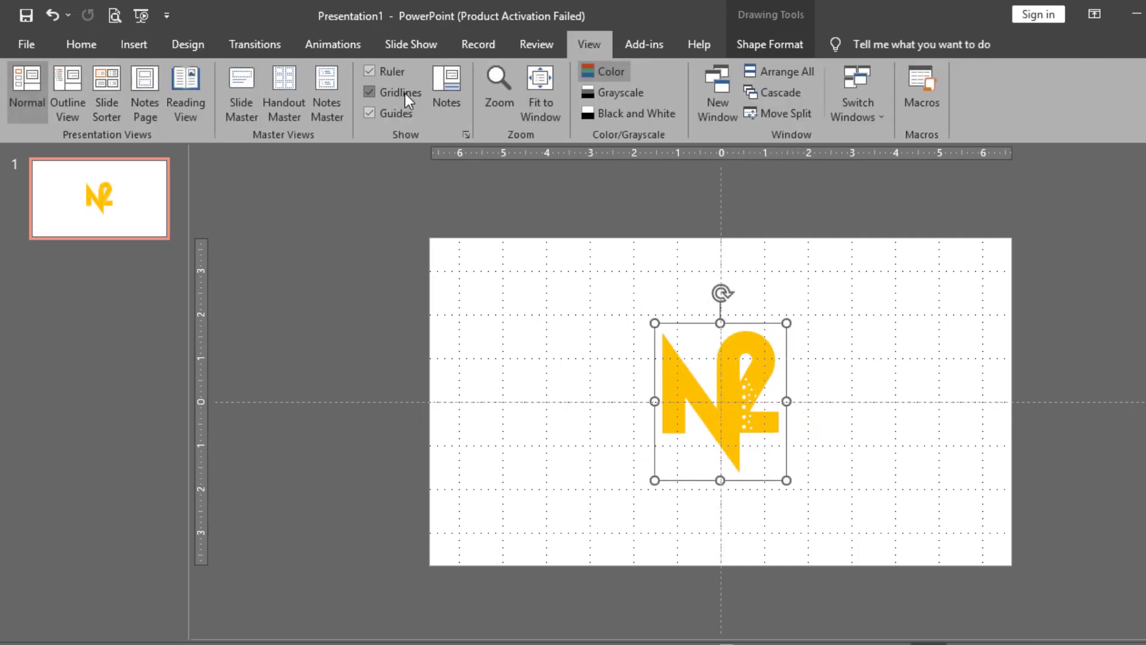
click(369, 92)
click(998, 422)
Draw a large 5.07" circle over the monogram and centre it on the slide
scroll(850, 382, up, 3)
click(740, 437)
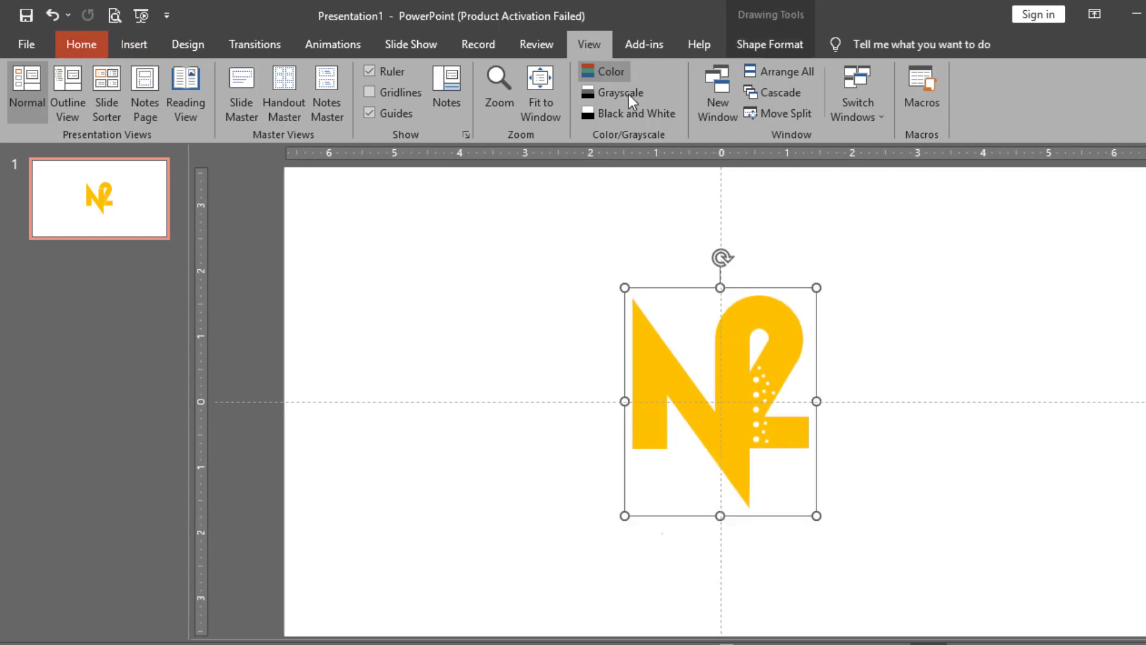
click(81, 44)
click(843, 72)
mouse_move(585, 202)
mouse_down()
mouse_move(745, 455)
mouse_move(837, 535)
mouse_up()
drag(873, 405, 852, 422)
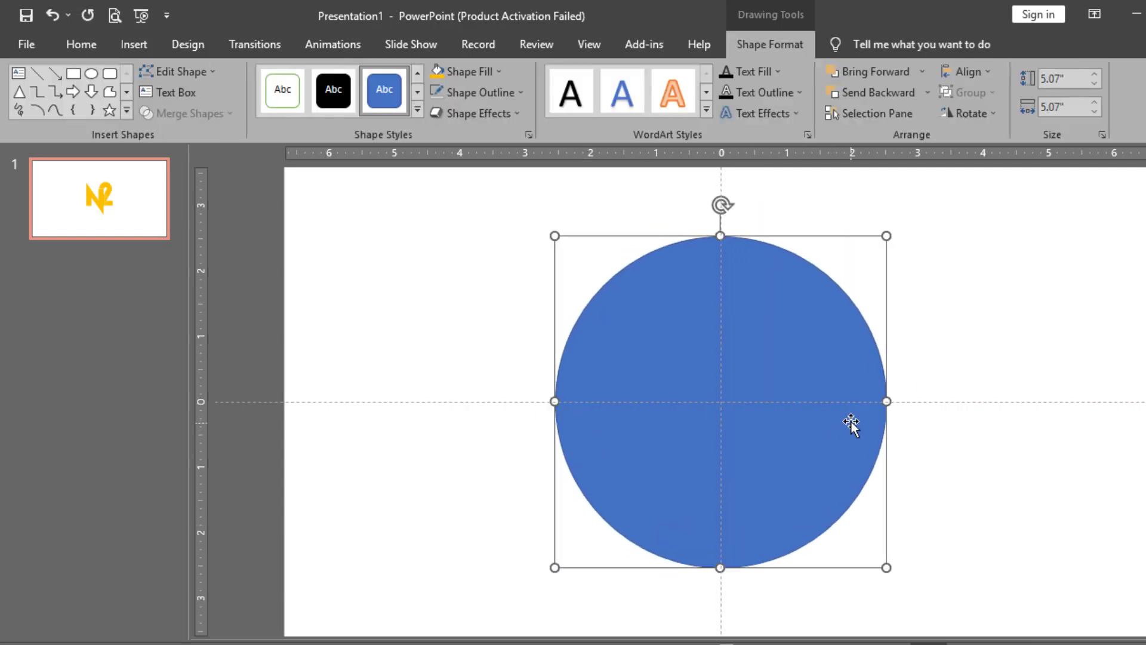
Fill the circle black and send it behind the N2 logo
click(499, 73)
click(451, 113)
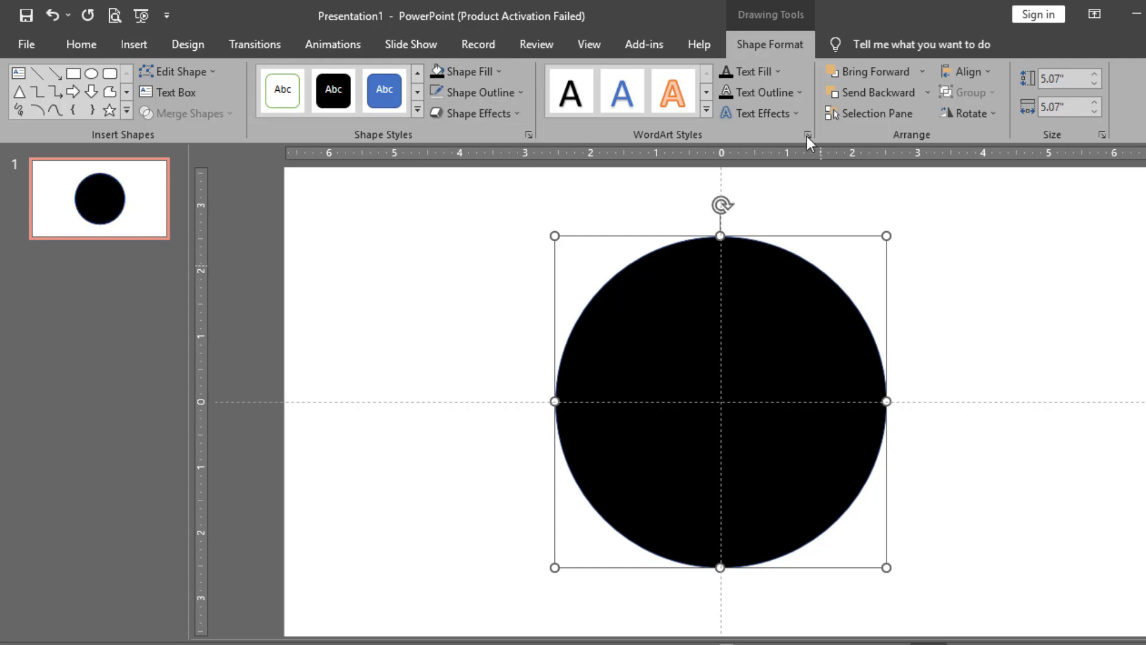
click(928, 92)
click(923, 135)
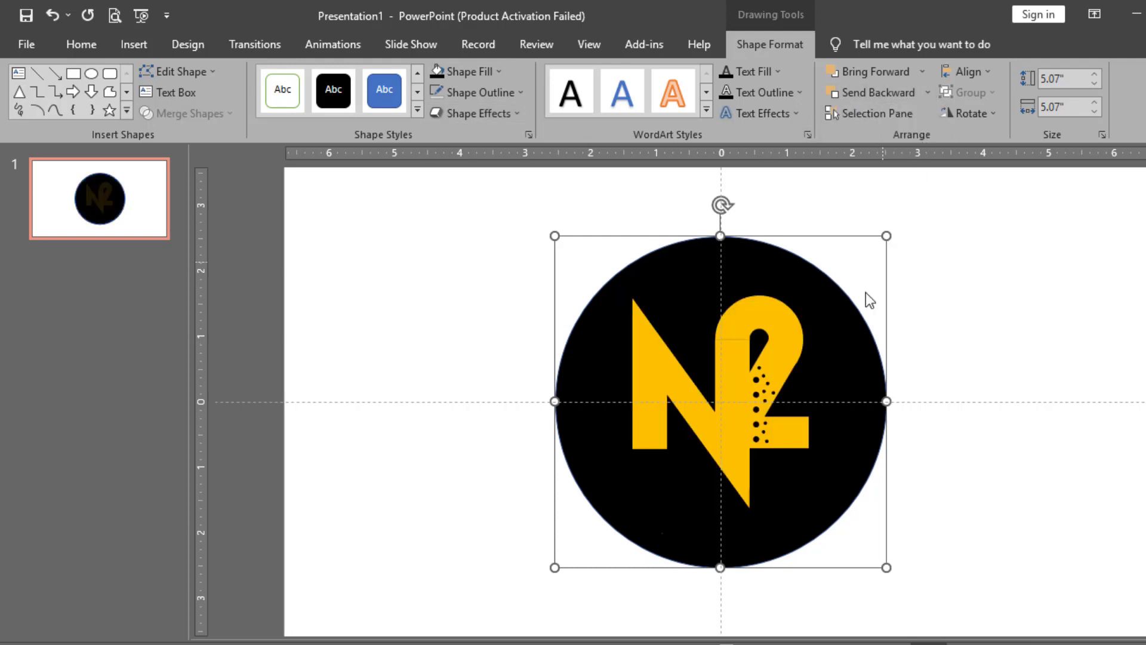
Nudge the N inside the group slightly left and up
click(770, 343)
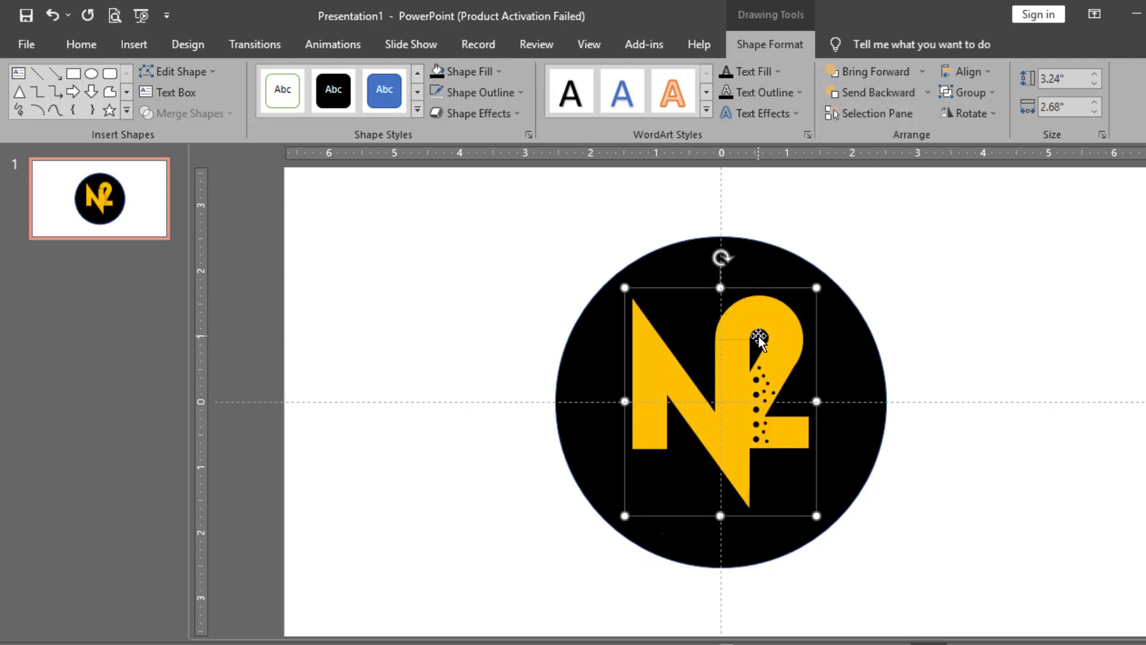
scroll(742, 345, up, 2)
click(742, 343)
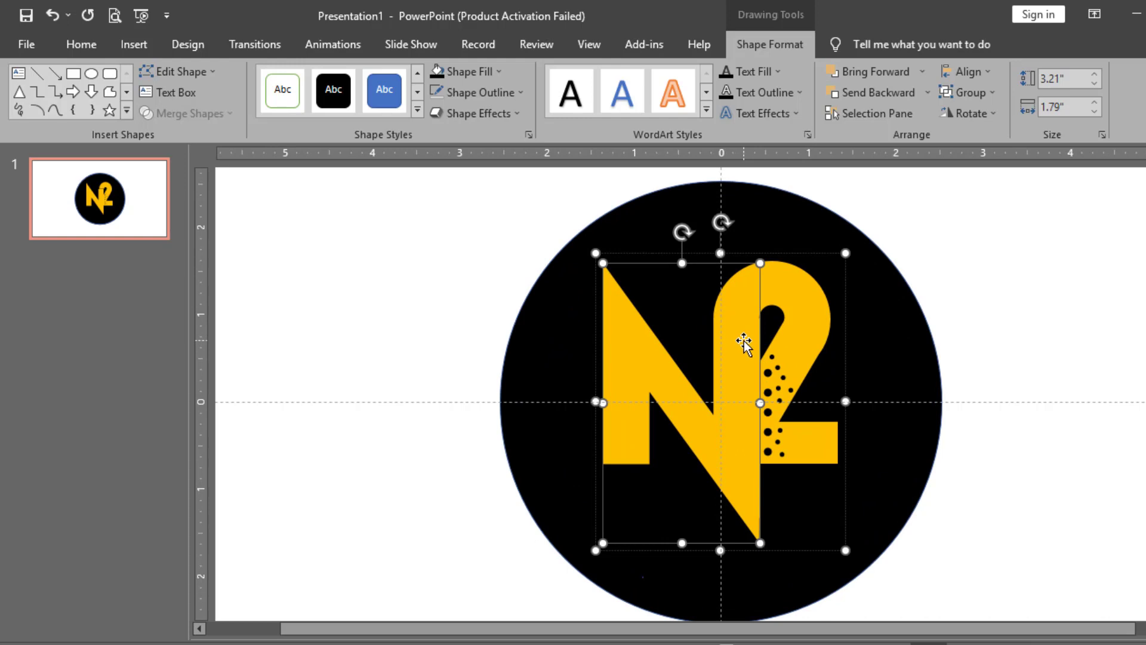
key(ctrl+Left)
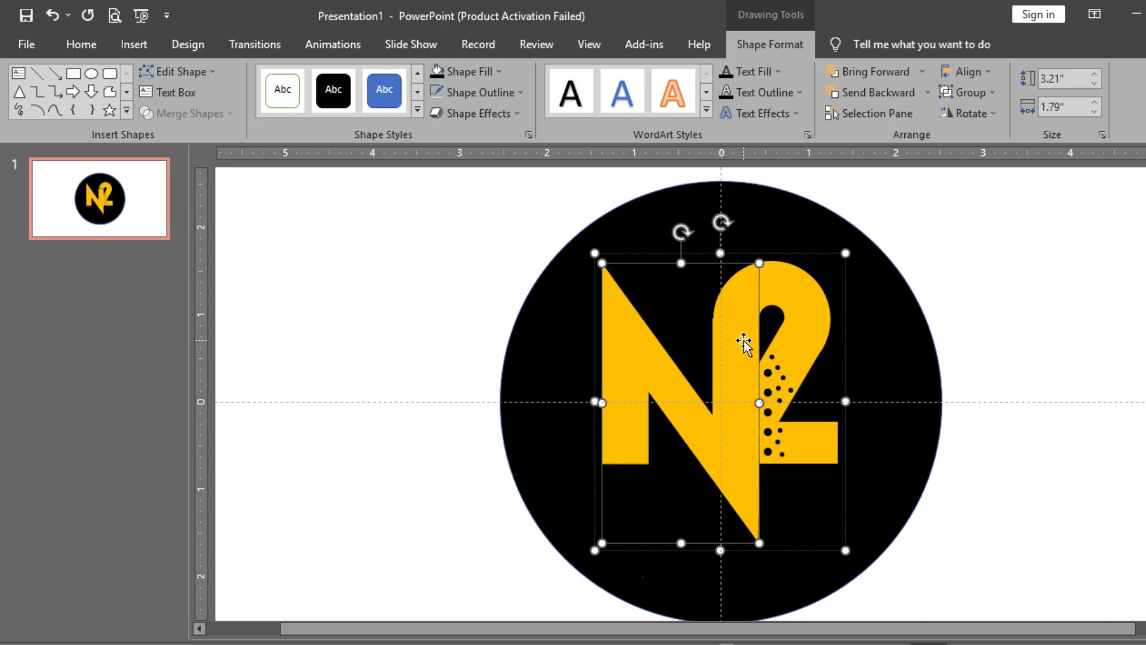
key(ctrl+Right)
key(ctrl+Up)
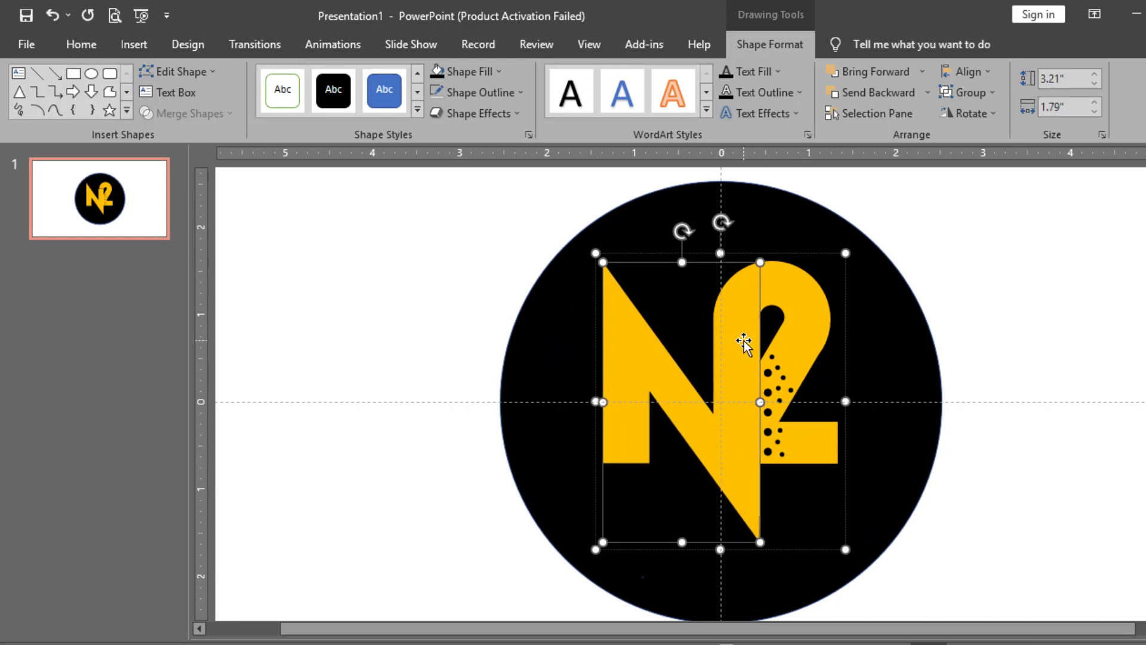
key(ctrl+Left)
Adjust the whole N2 logo's vertical position within the black circle
click(972, 302)
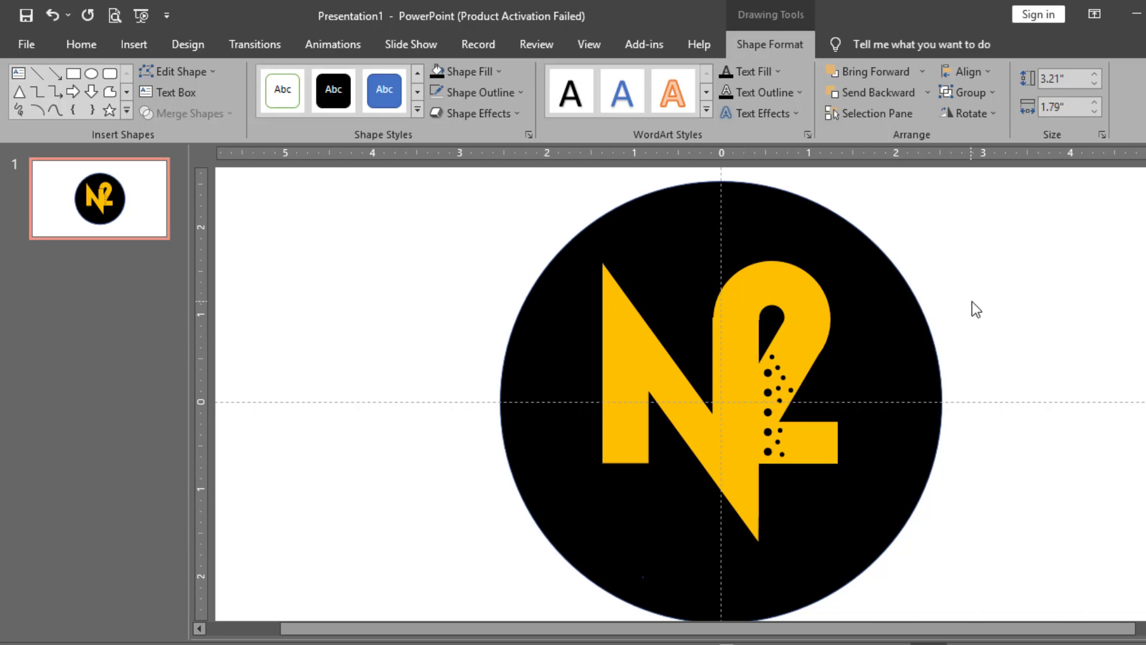
scroll(972, 302, down, 3)
click(716, 378)
drag(716, 378, 715, 398)
drag(781, 361, 778, 346)
click(827, 330)
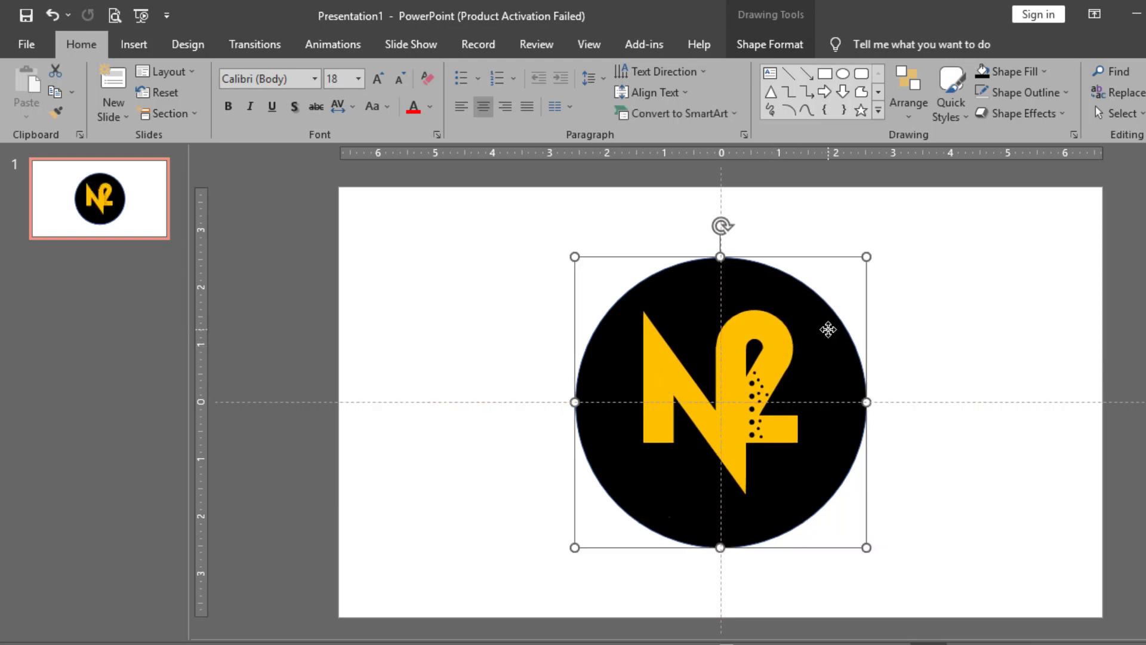
Resize and shift the black circle, then move it with the N2 logo to the slide centre
drag(800, 505, 753, 457)
drag(708, 421, 728, 437)
drag(773, 475, 788, 493)
drag(744, 445, 744, 445)
shift+click(676, 334)
mouse_move(676, 335)
mouse_down()
mouse_move(680, 347)
mouse_move(688, 333)
mouse_up()
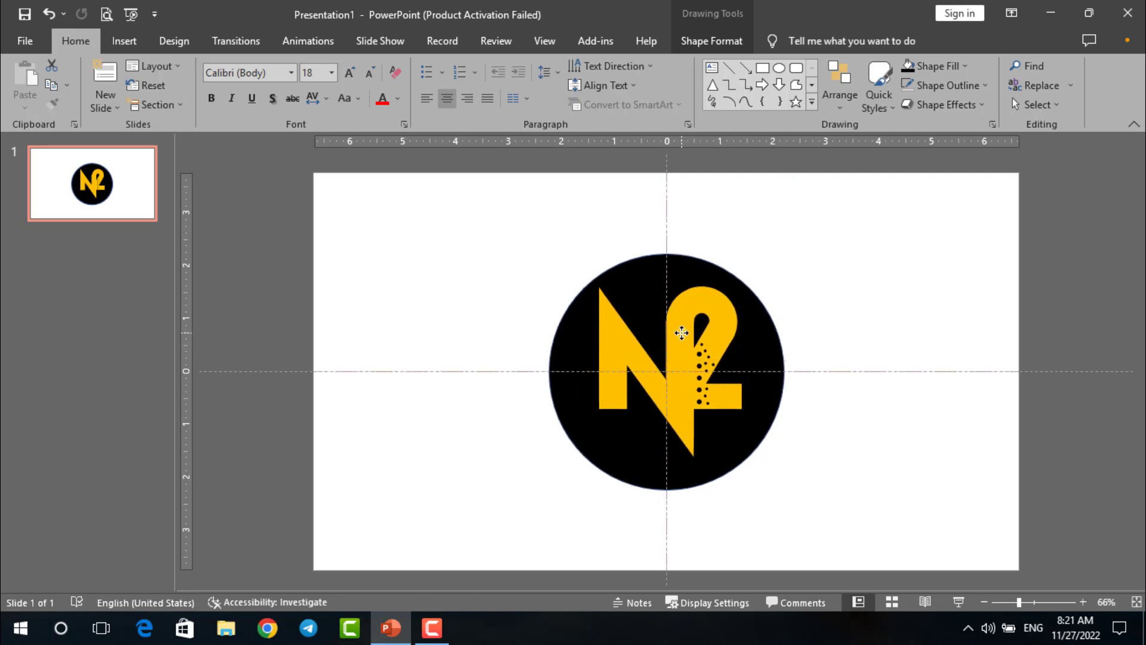
Give the logo a Fly In entrance animation and play it in a full-screen slide show
click(496, 41)
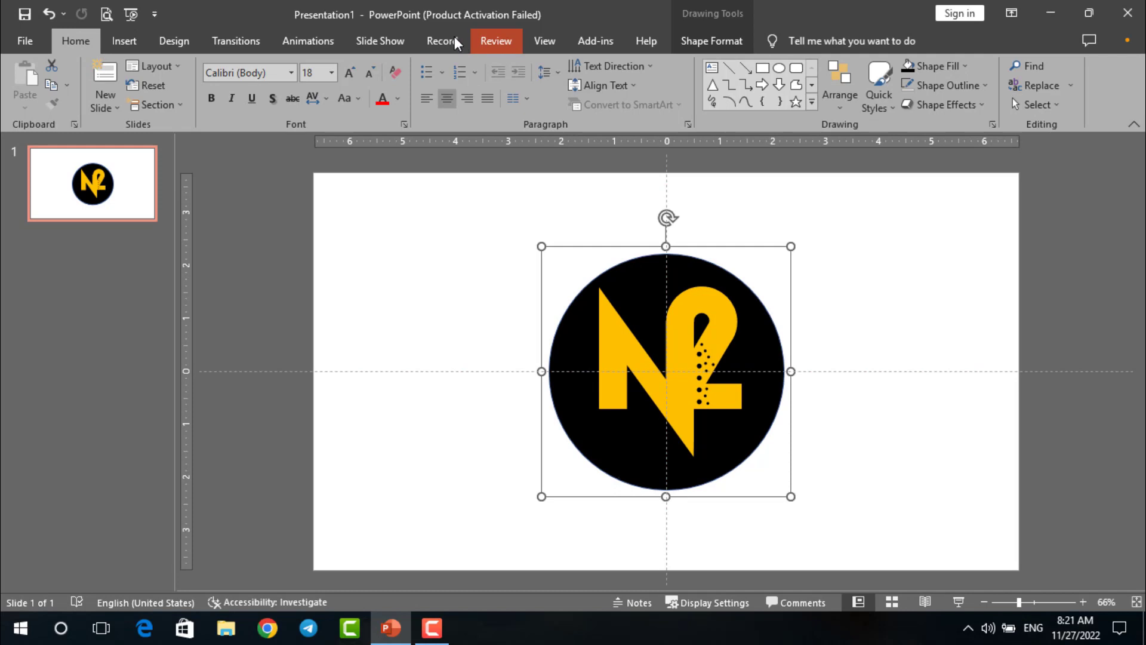
click(314, 42)
click(366, 91)
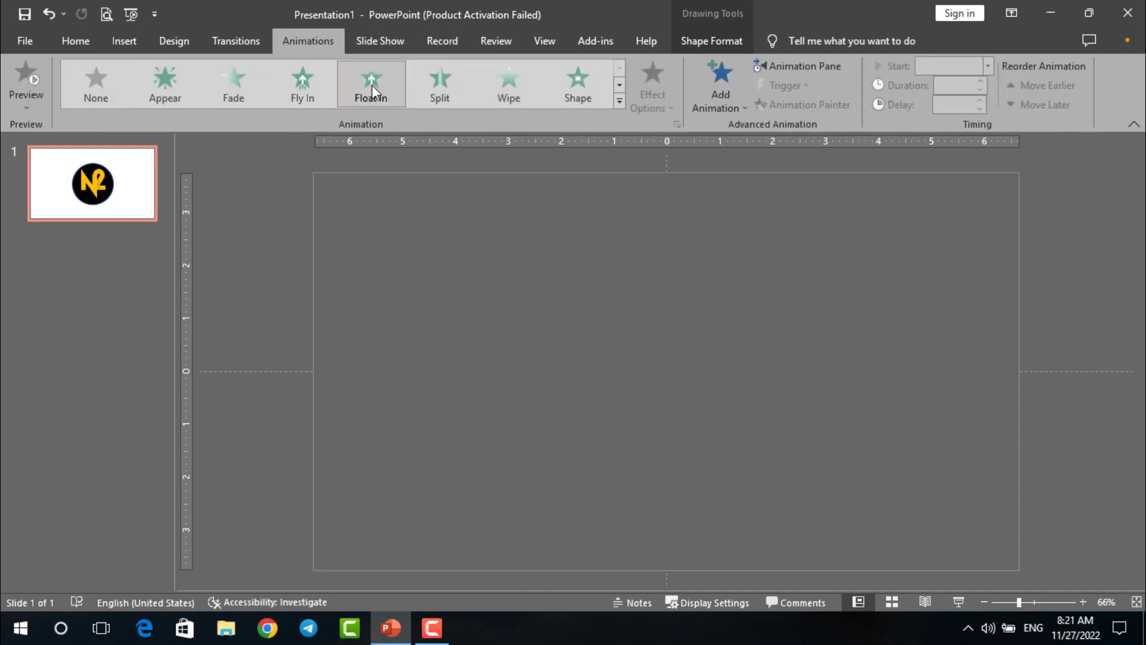
click(298, 95)
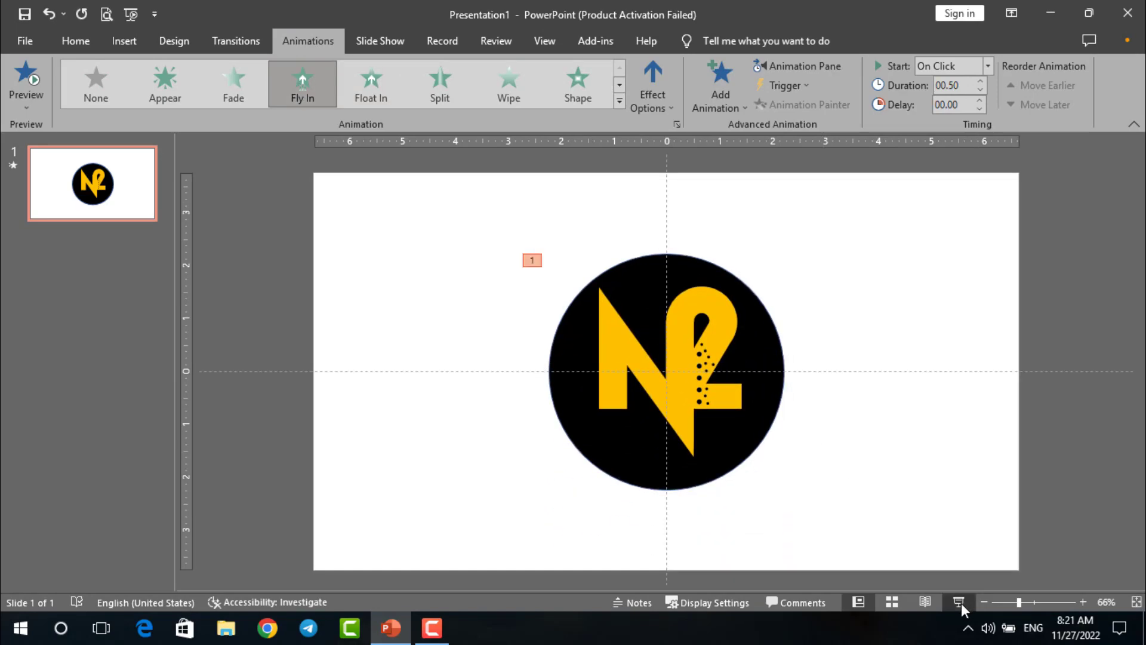
click(958, 602)
click(958, 602)
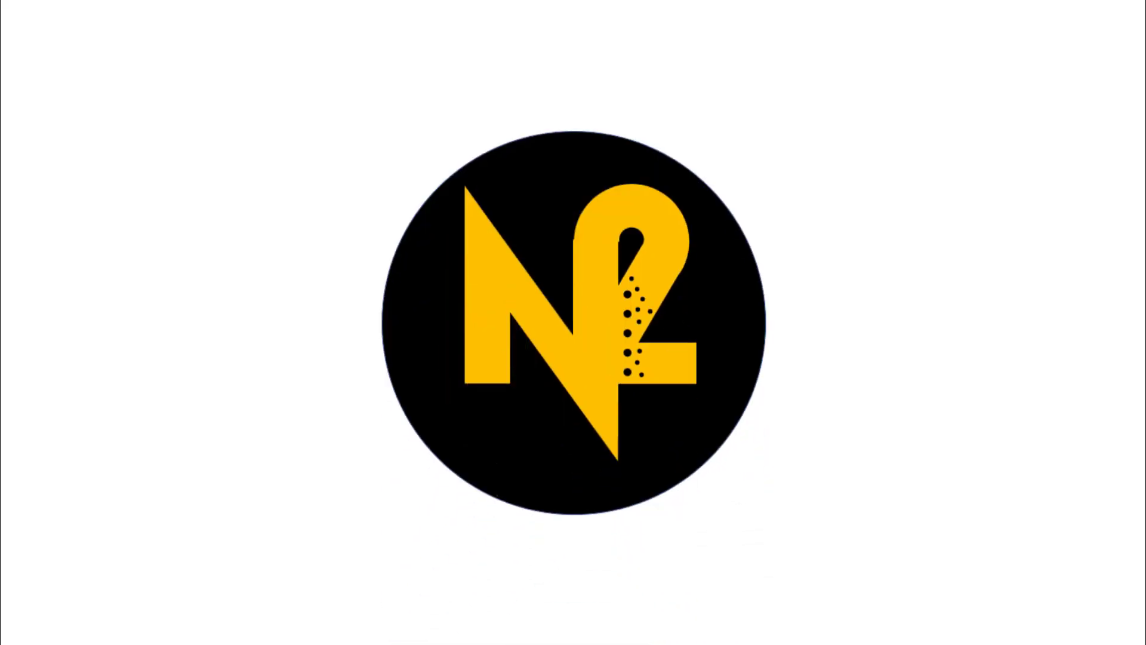